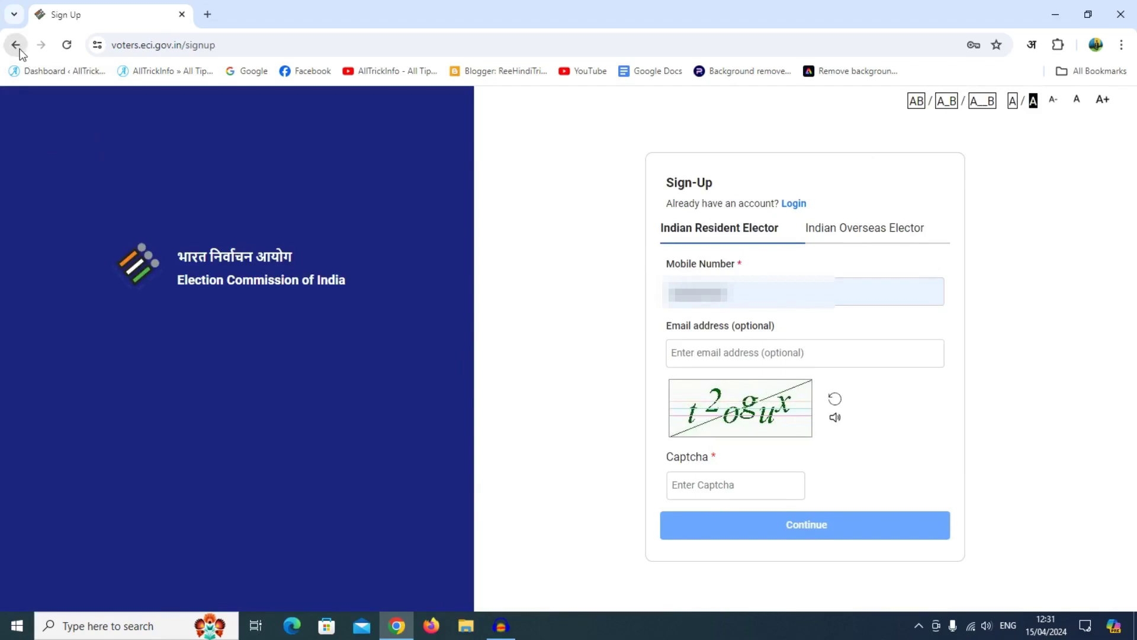
Go back from the Sign-Up page to the Voters' Service Portal home page.
left_click(16, 44)
Log in to the registered account by entering the captcha and the received OTP.
left_click(960, 127)
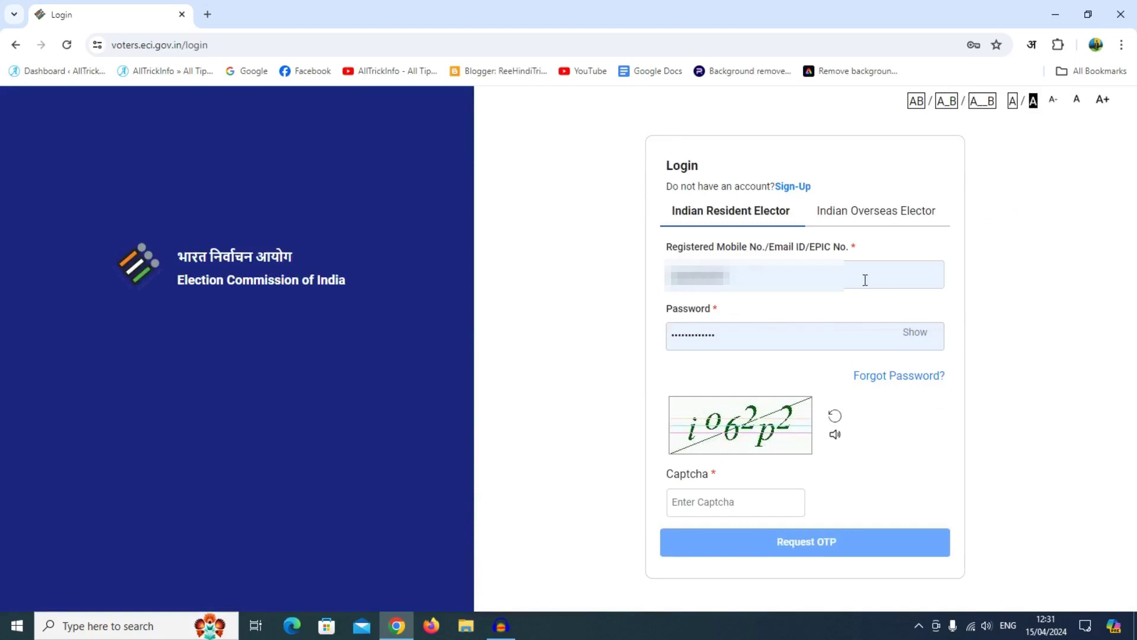
left_click(693, 504)
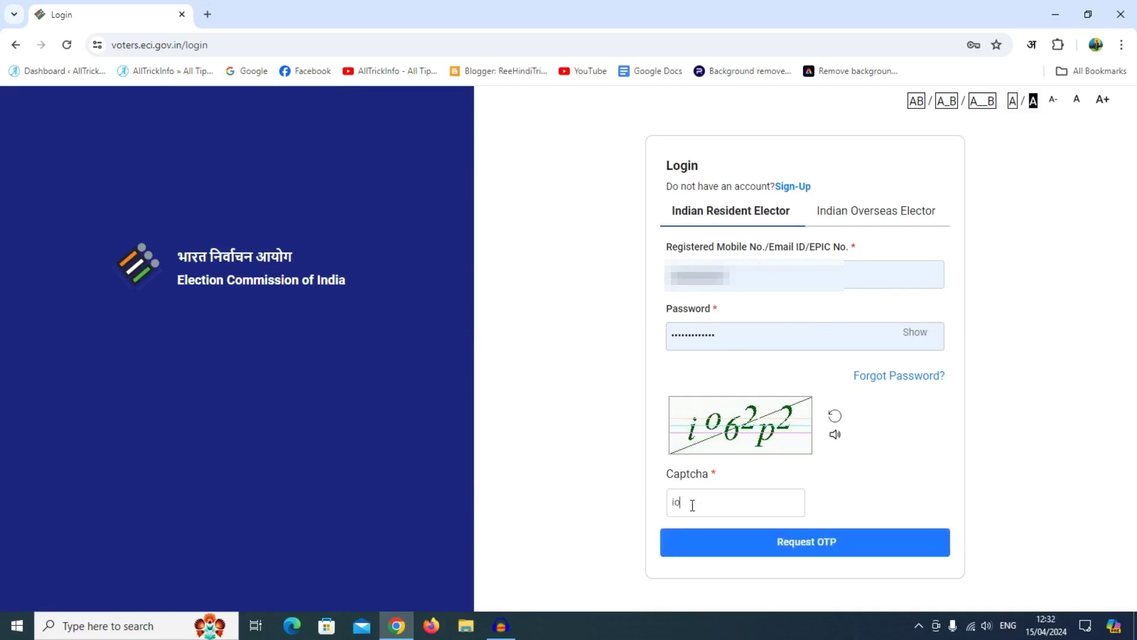
left_click(805, 546)
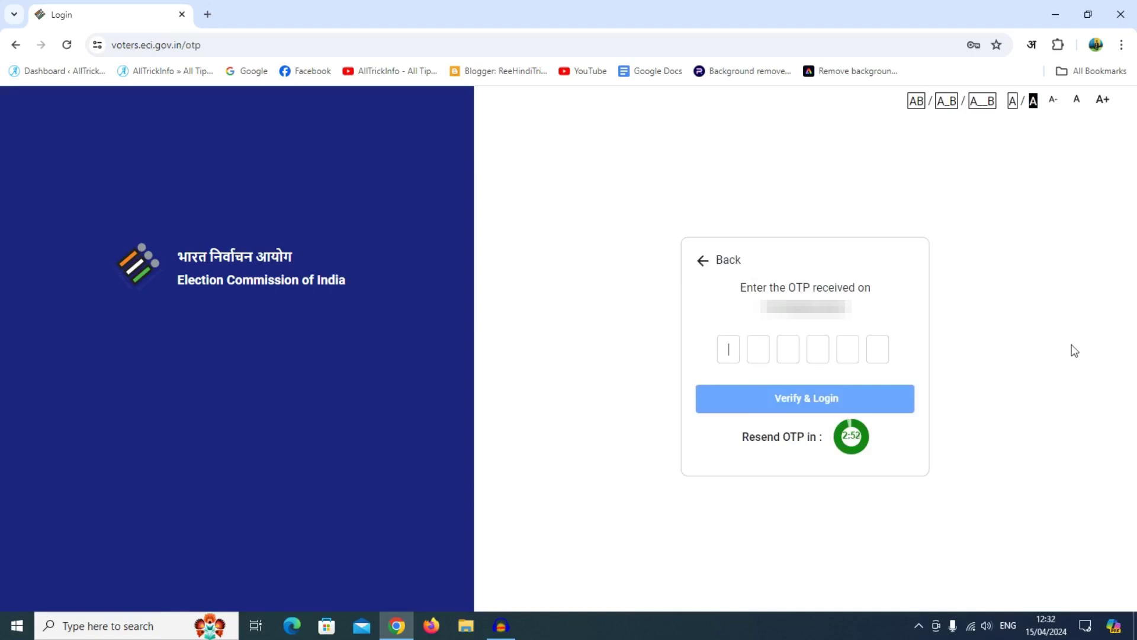
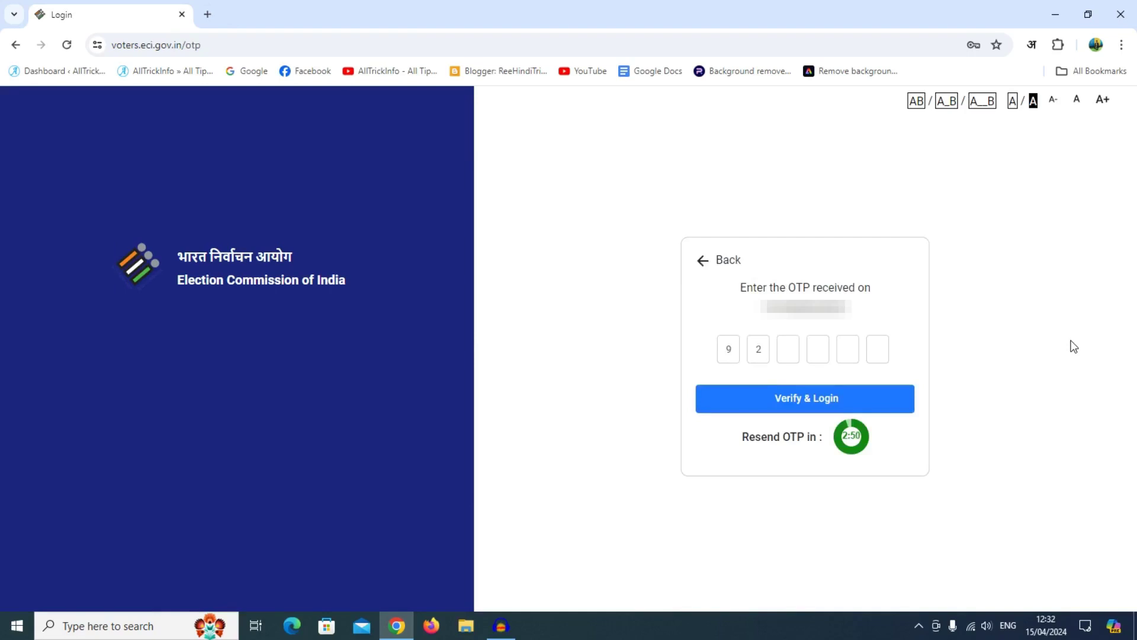
left_click(823, 403)
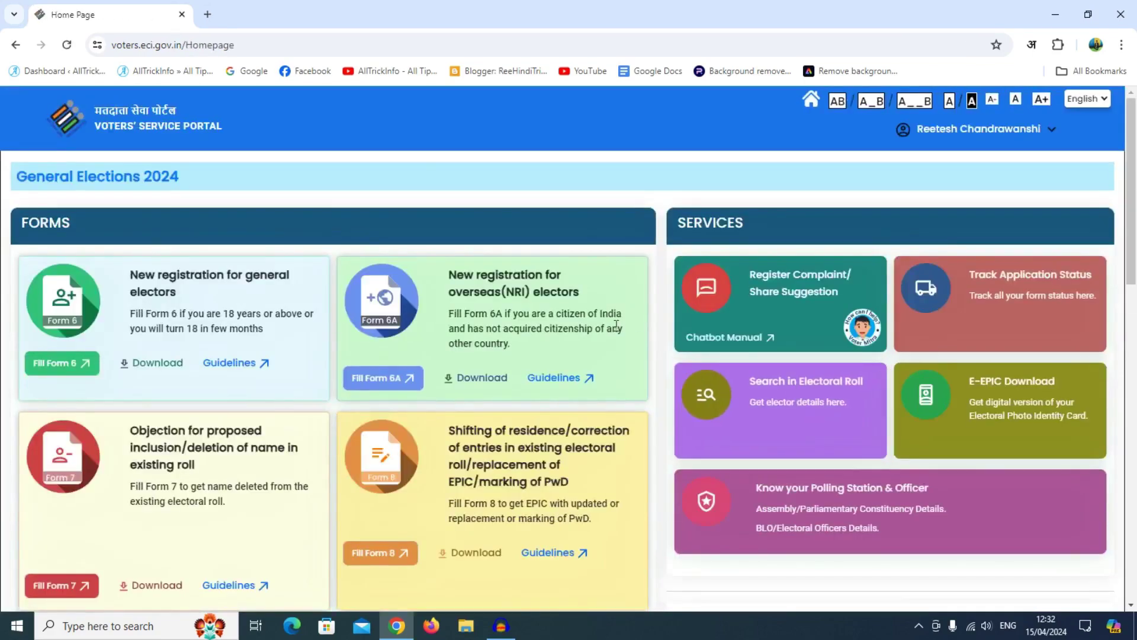
Start Form 8 for shifting of residence or correction of entries from the home page.
left_click(968, 131)
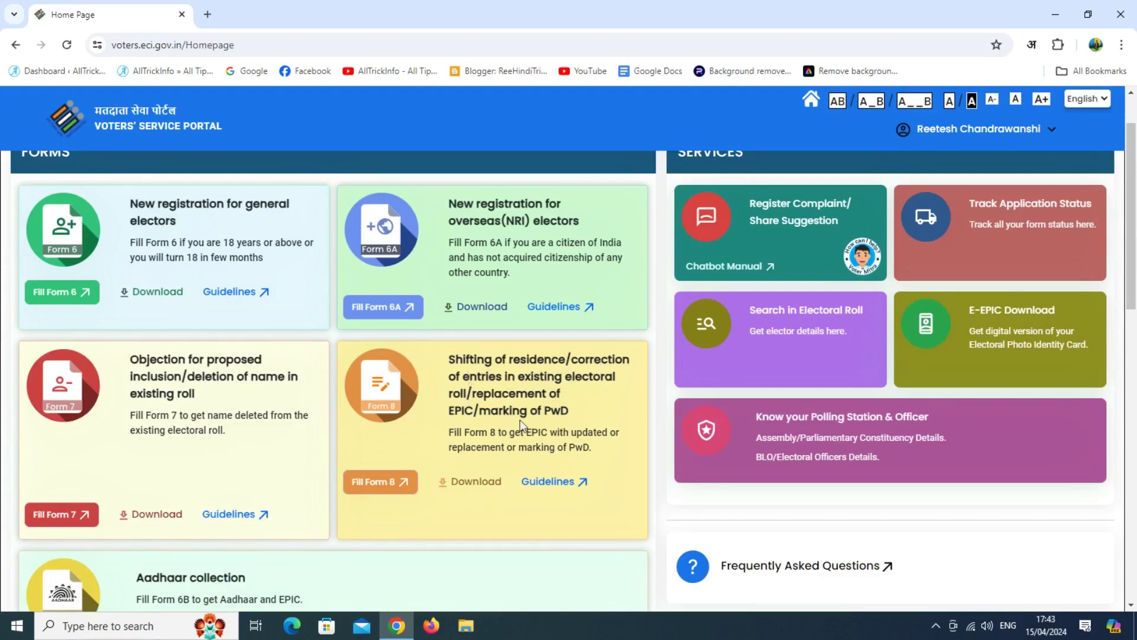
left_click(409, 492)
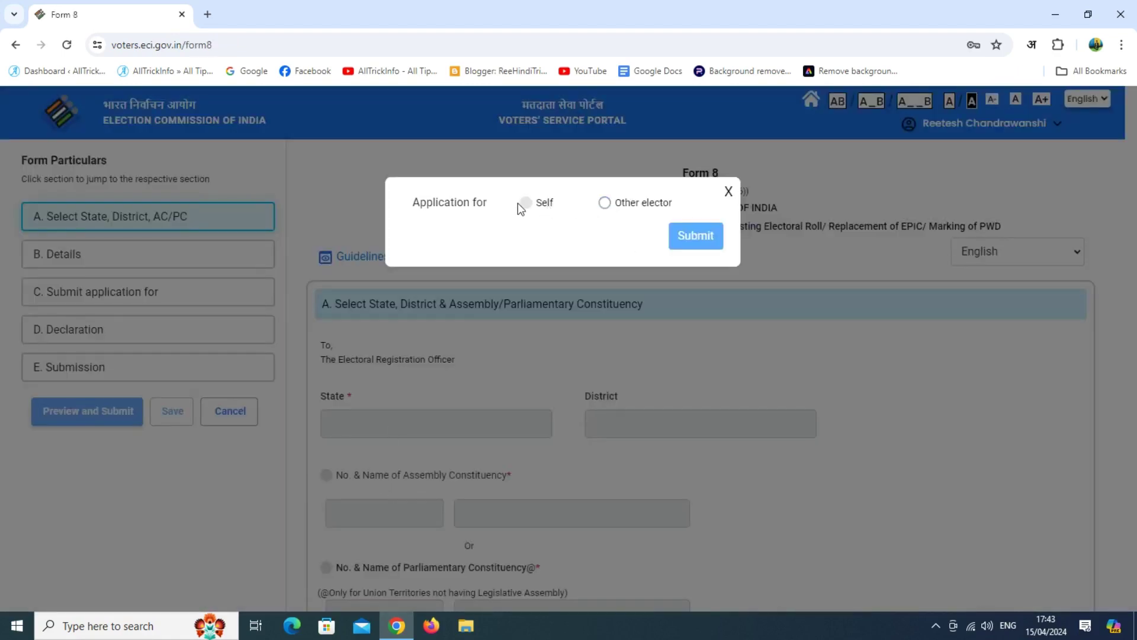
left_click(604, 203)
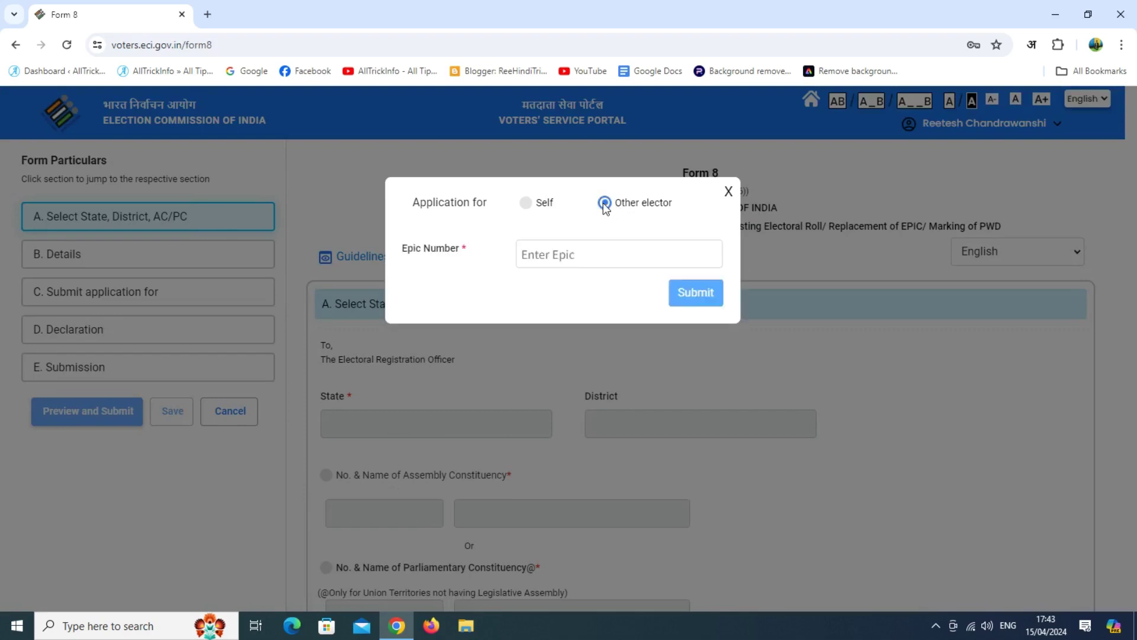
left_click(619, 258)
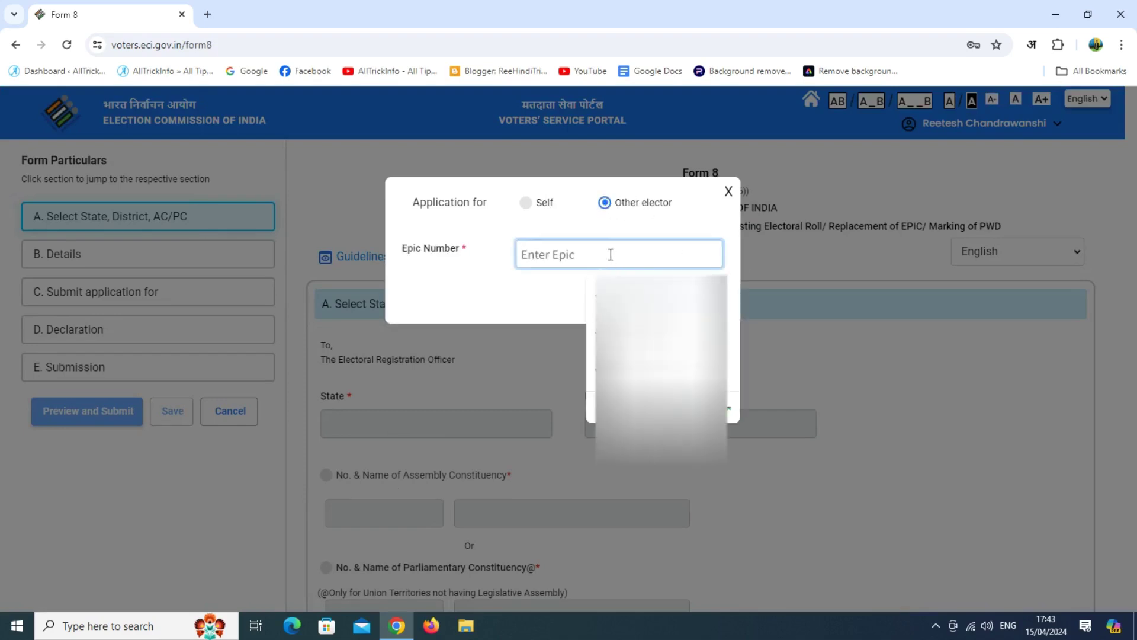
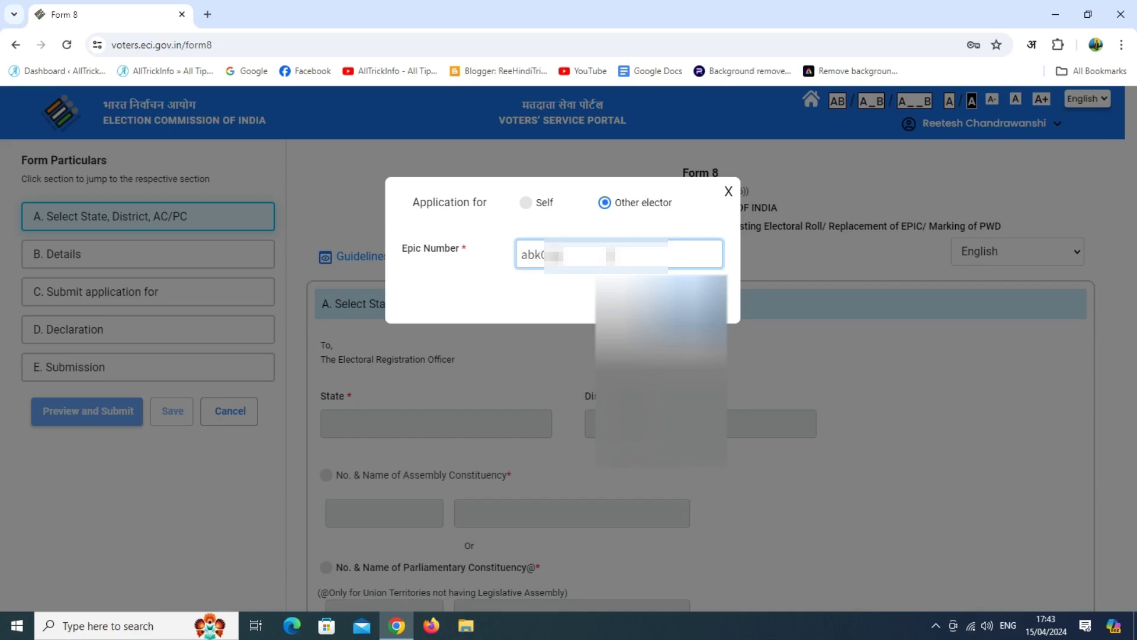
left_click(540, 287)
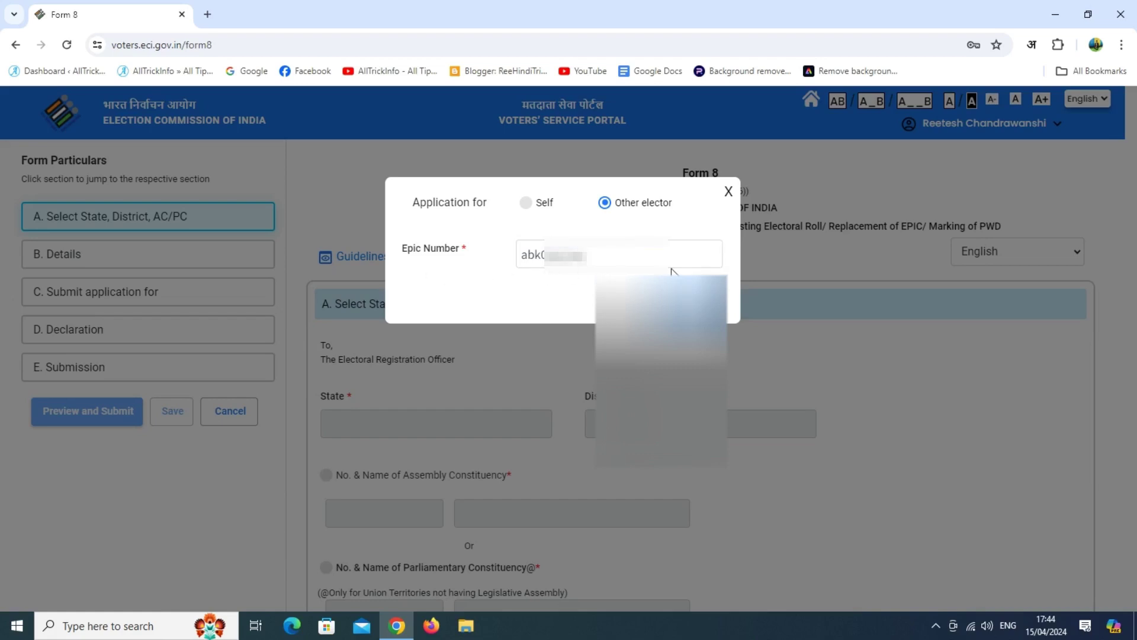
left_click(686, 292)
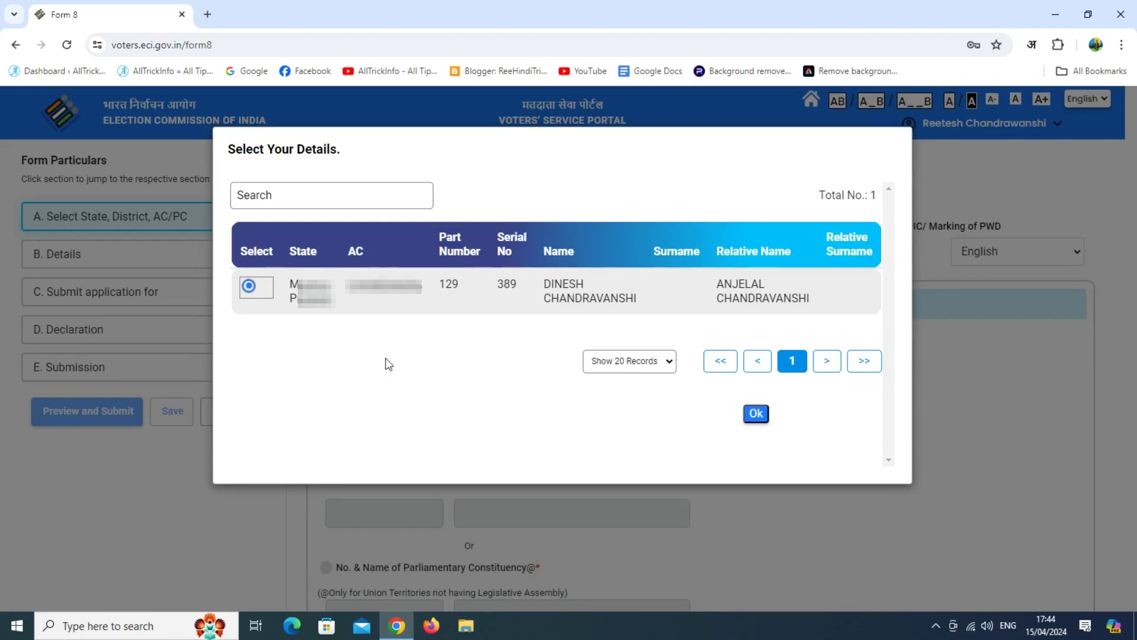
left_click(757, 413)
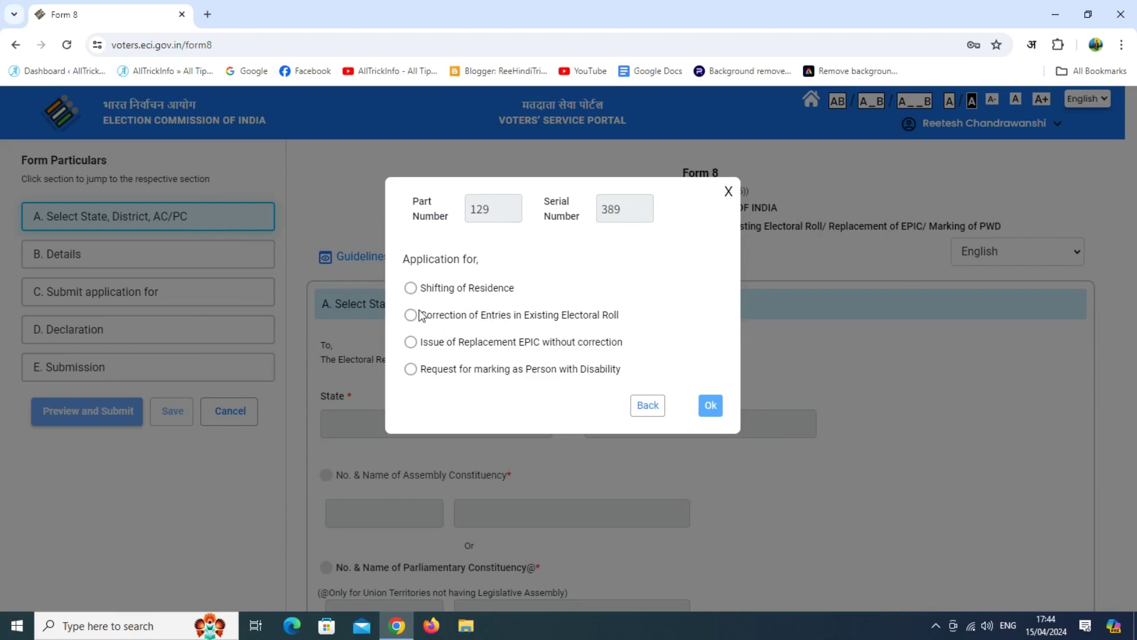
Choose Correction of Entries in Existing Electoral Roll and pass the prefilled sections A and B.
left_click(415, 316)
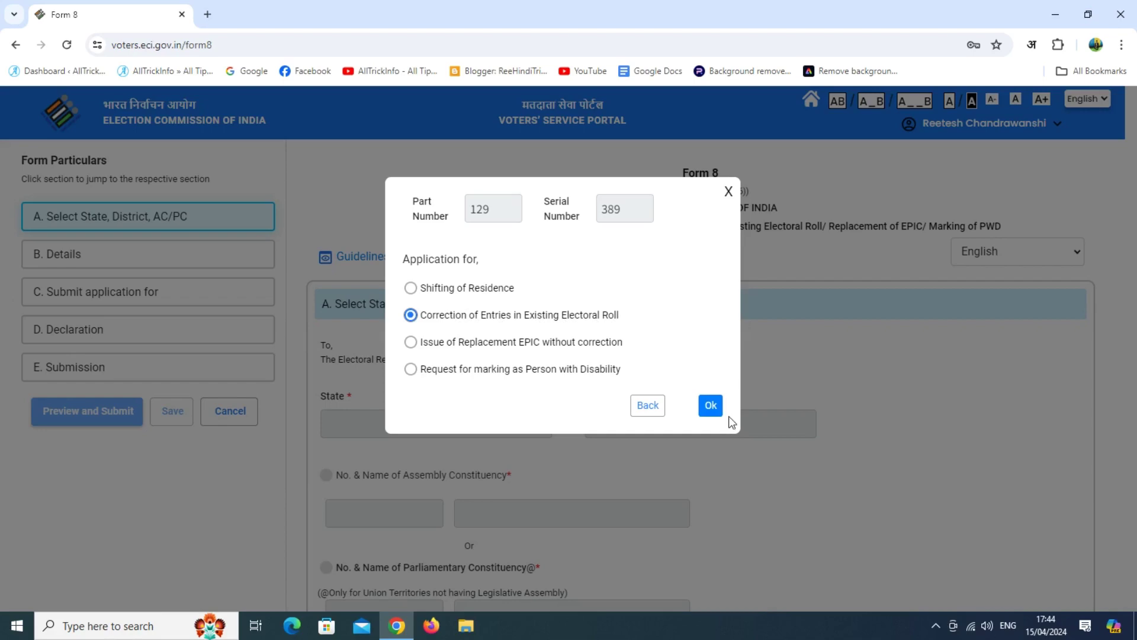
left_click(712, 408)
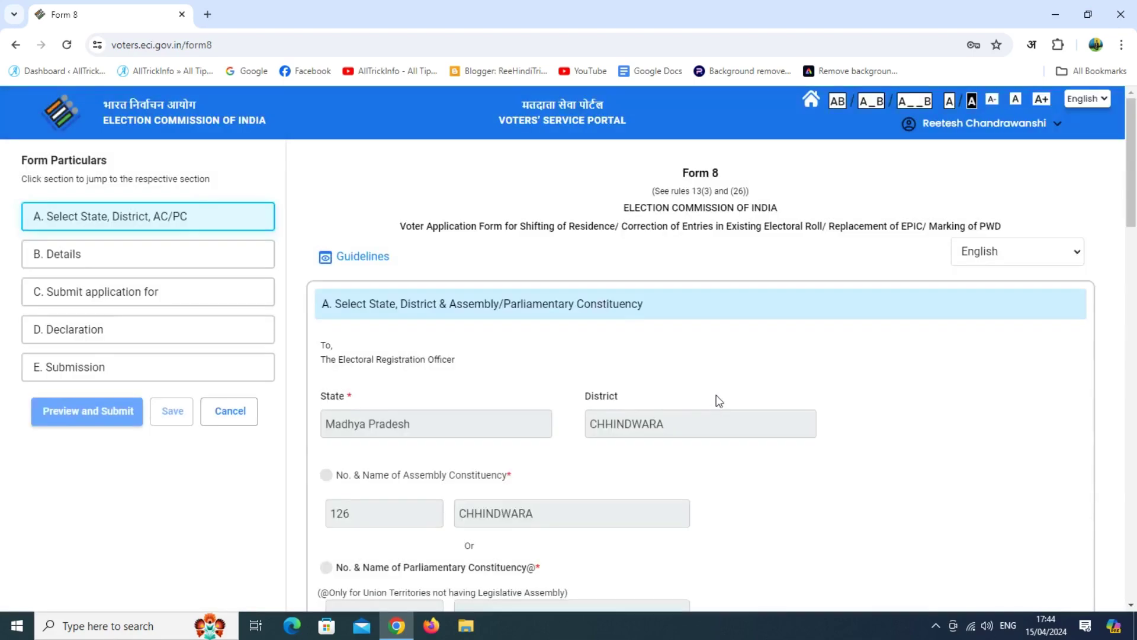
scroll(720, 403, "down", 2)
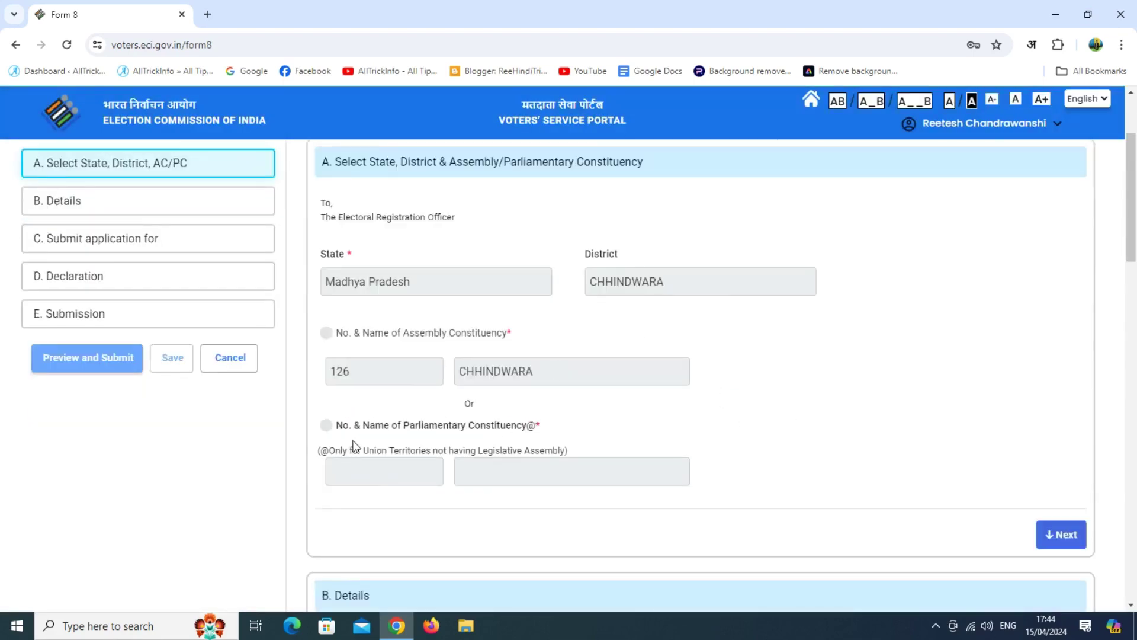
scroll(376, 368, "up", 2)
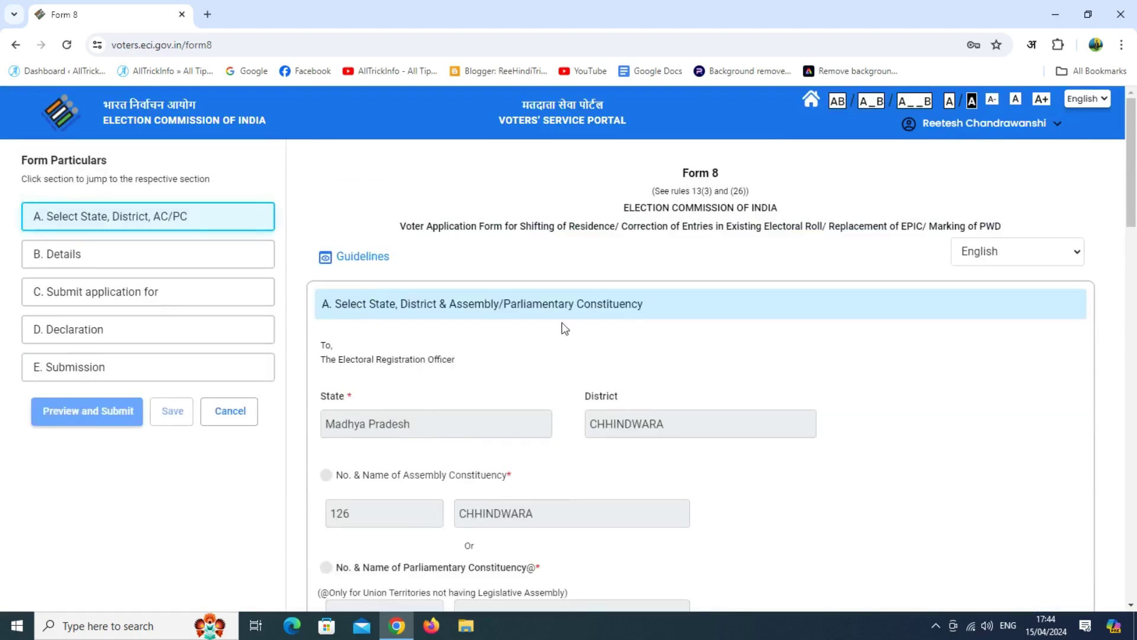
scroll(607, 365, "down", 2)
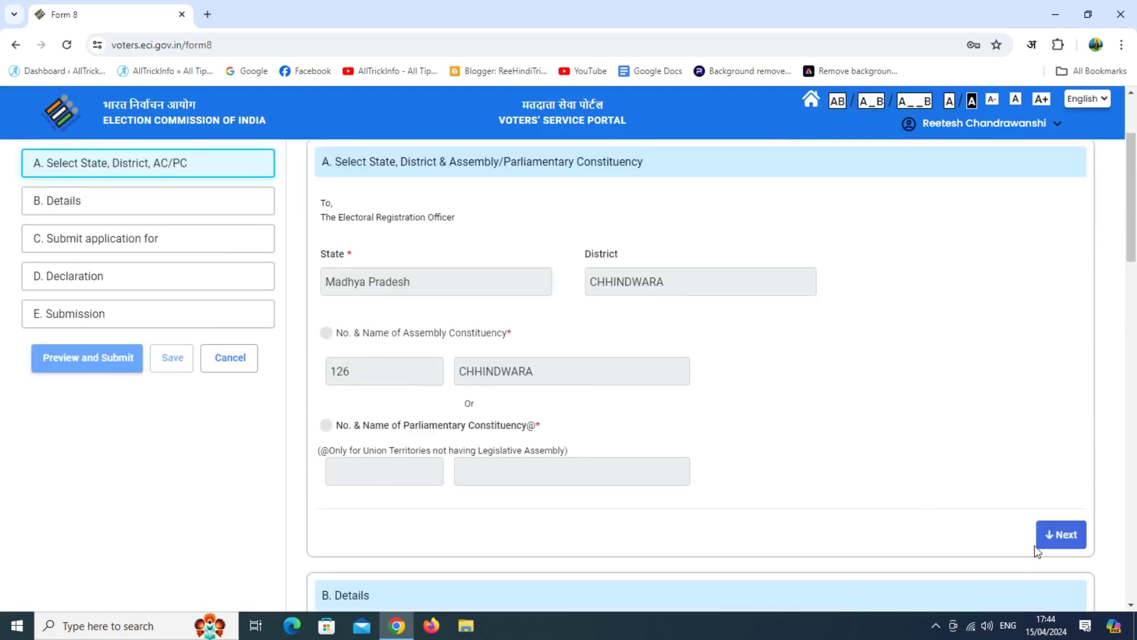
left_click(1060, 536)
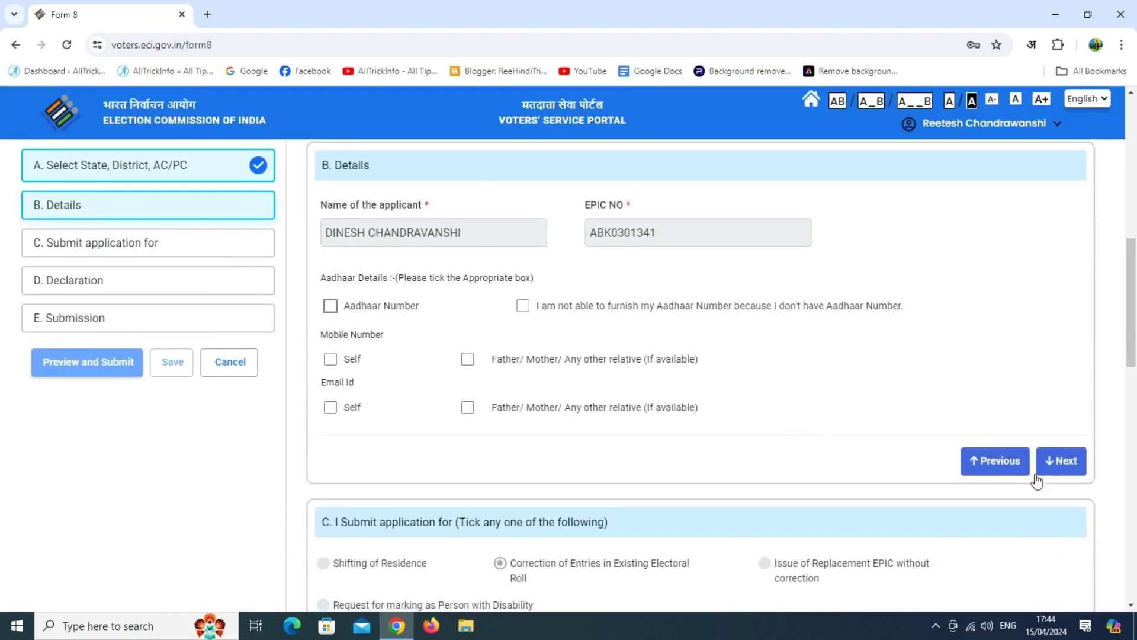
left_click(1066, 469)
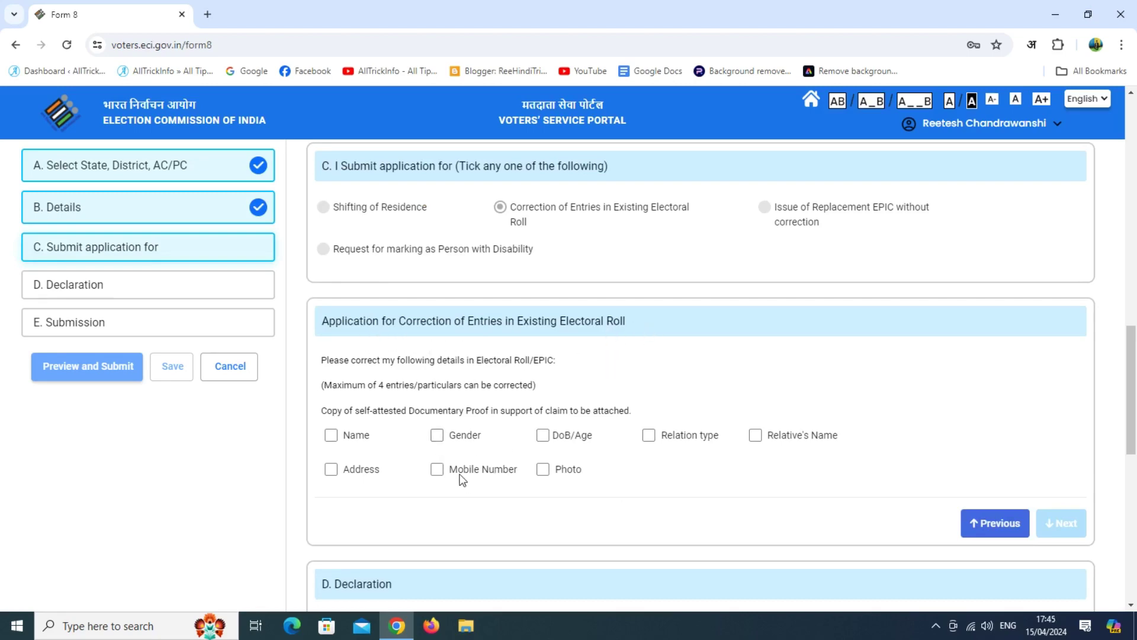
Mark Mobile Number for correction and enter the elector's new mobile number.
left_click(438, 470)
scroll(724, 459, "down", 1)
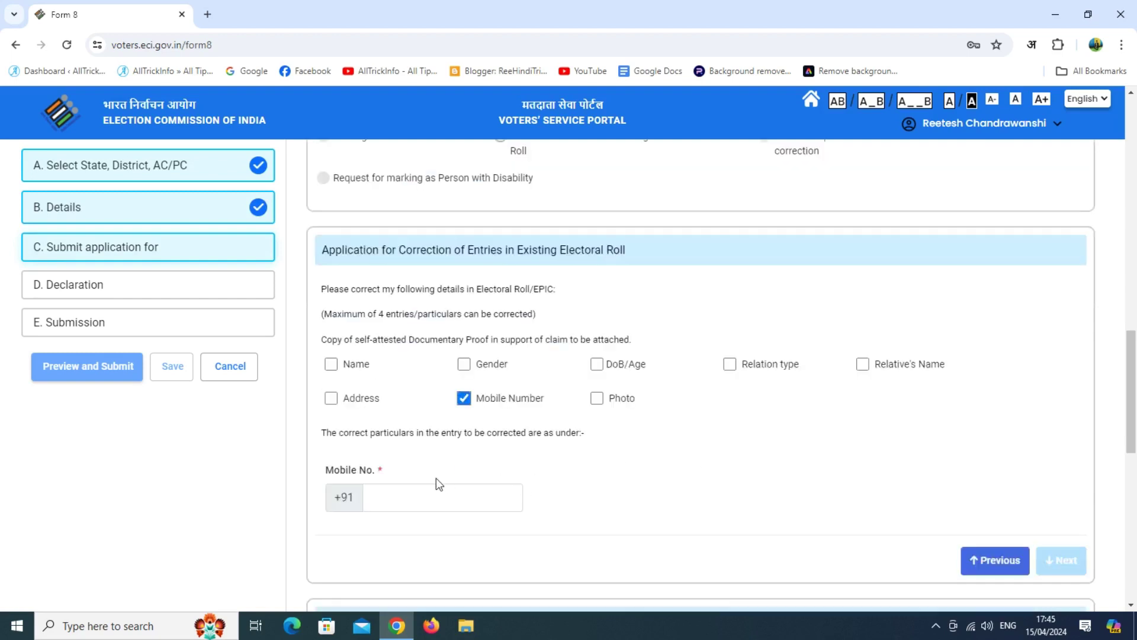
left_click(413, 498)
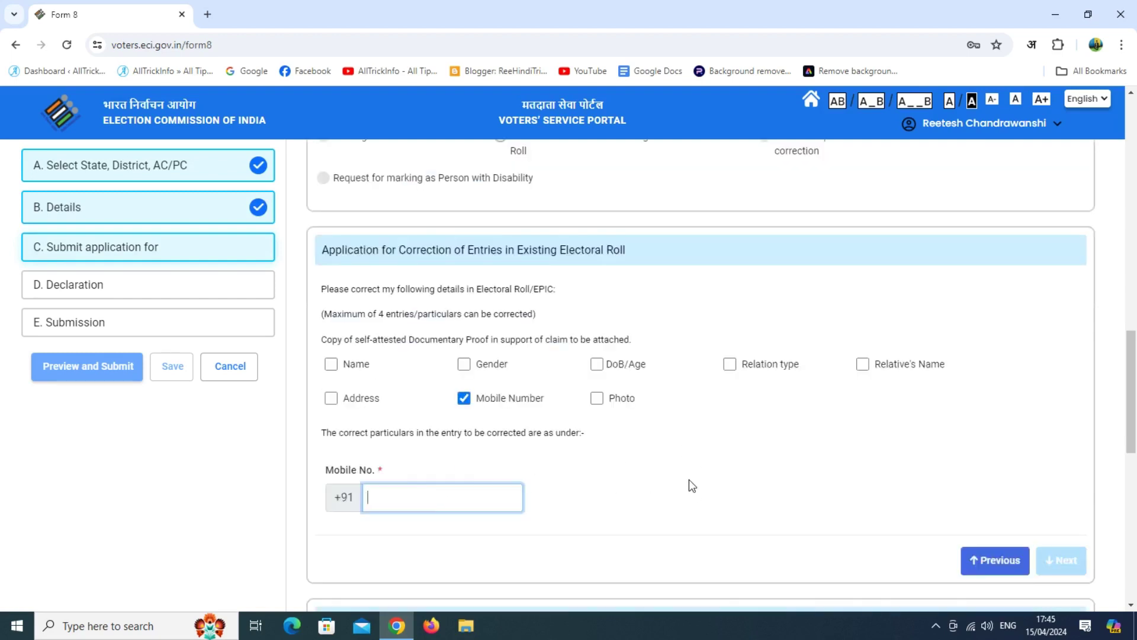
type("9876")
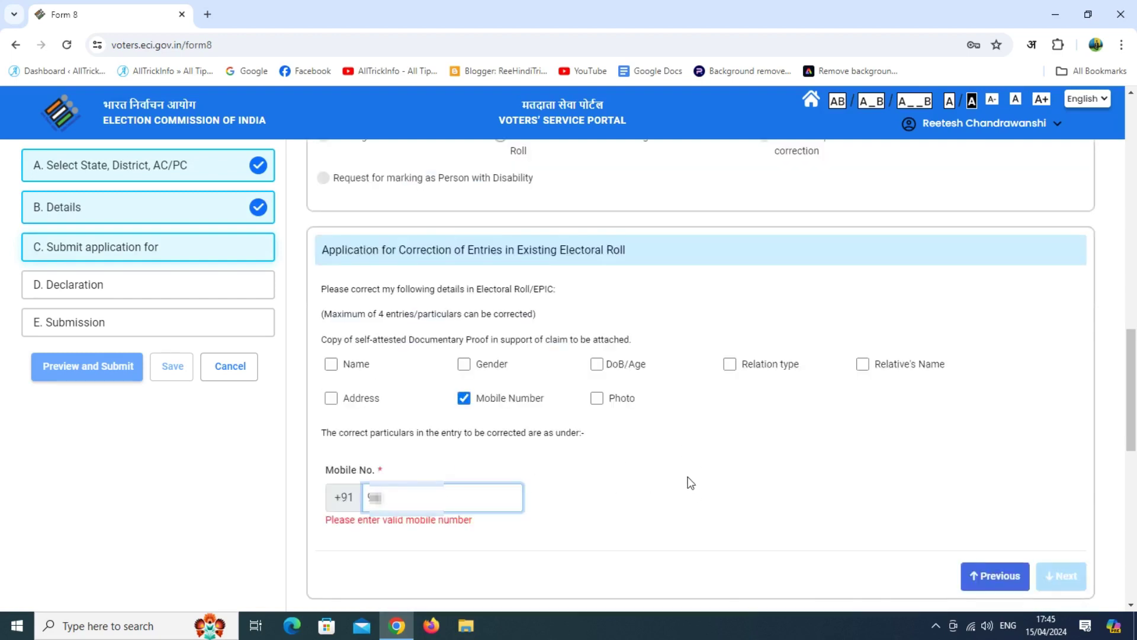
type("5432100")
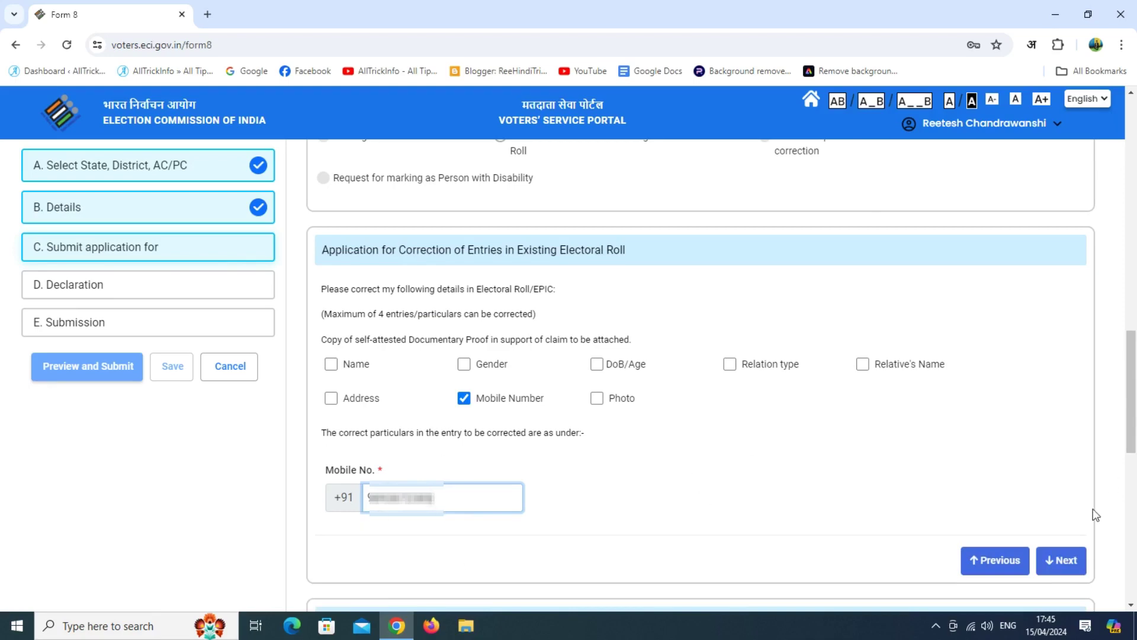
left_click(1061, 567)
Enter 'Chausara' as the place of declaration and continue to E. Submission.
left_click(755, 295)
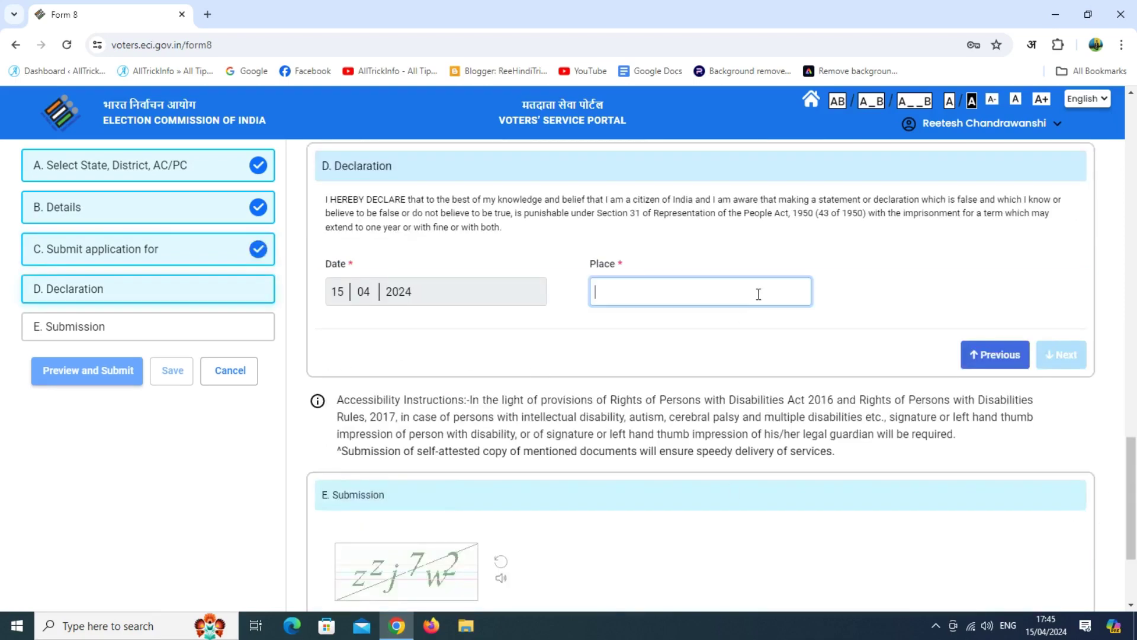
type("cha")
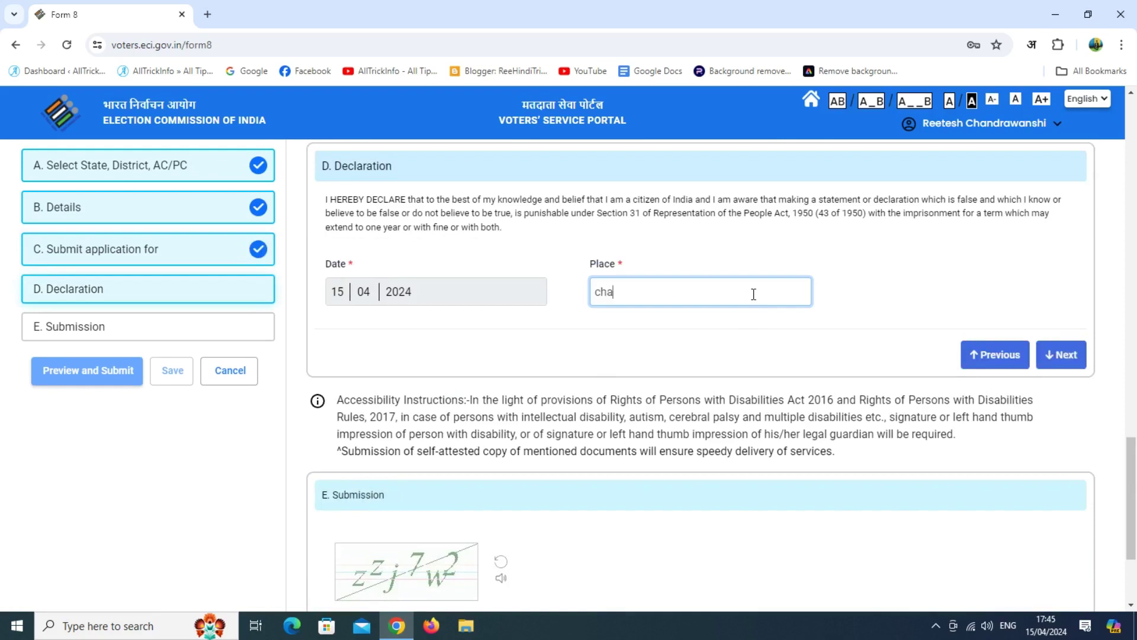
type("usara")
key("Home")
key("Delete")
type("C")
scroll(753, 295, "down", 1)
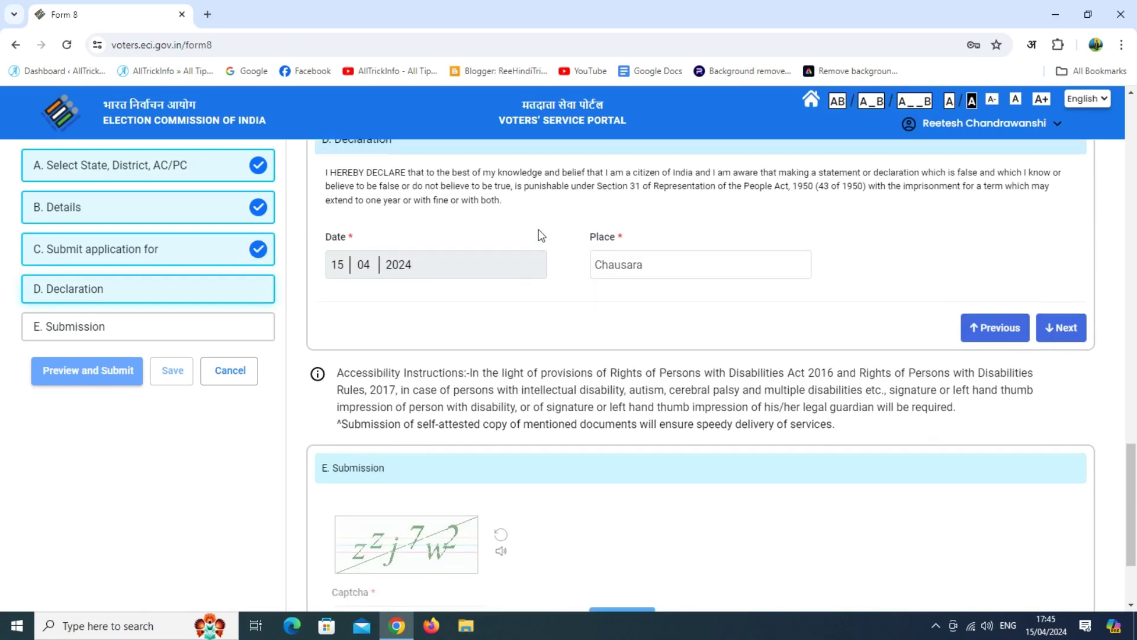
left_click(1067, 332)
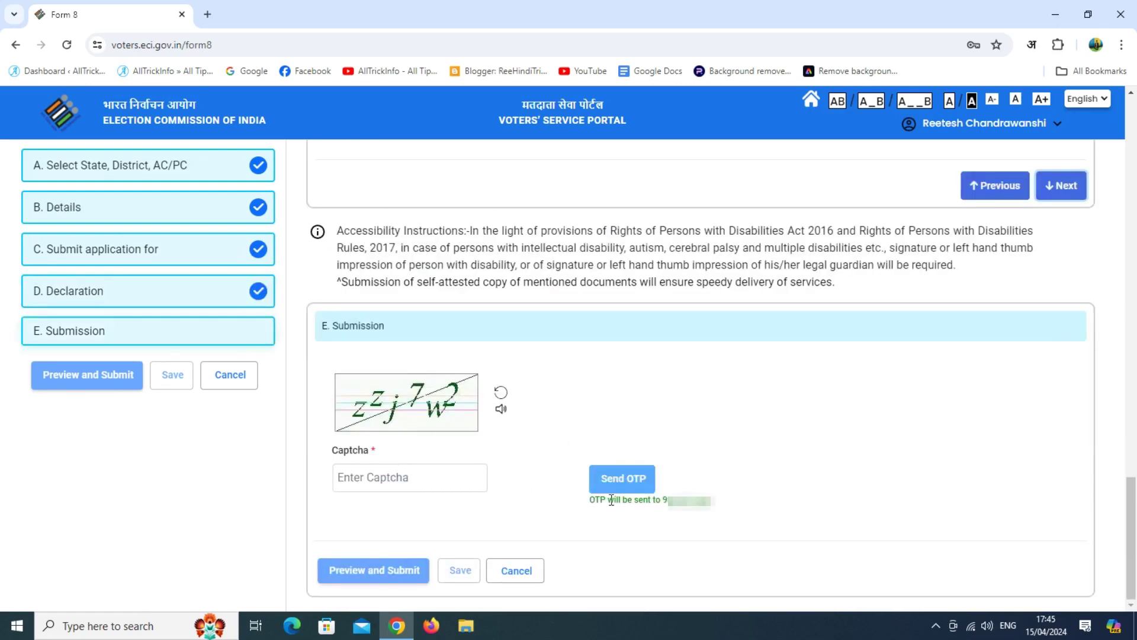
Enter the submission captcha and the OTP sent for it, then open the Form 8 preview.
left_click(434, 489)
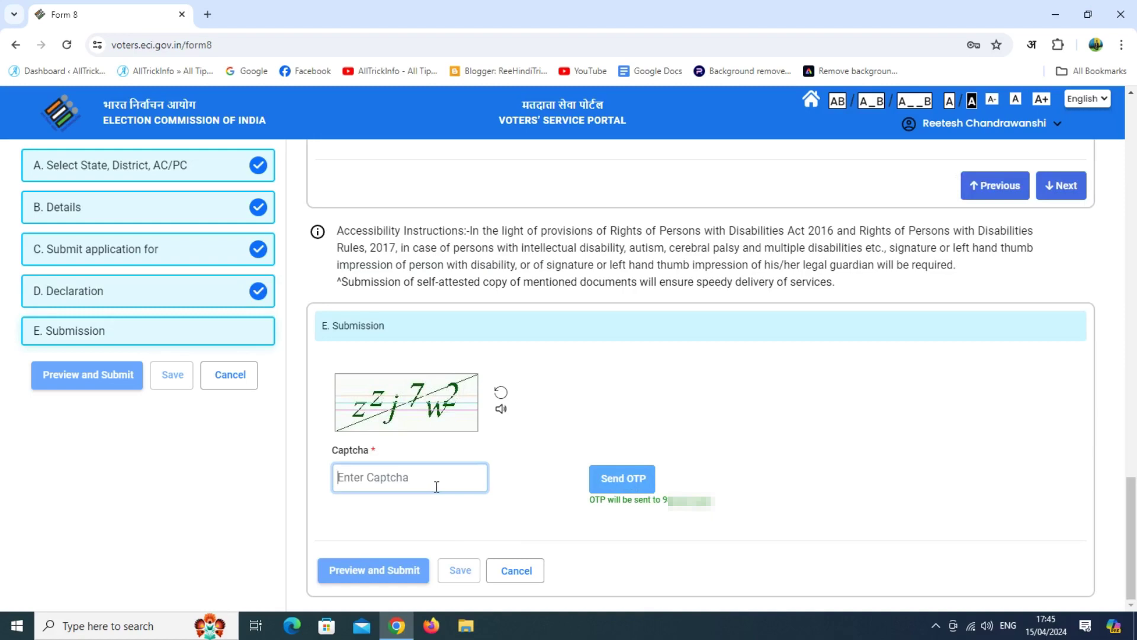
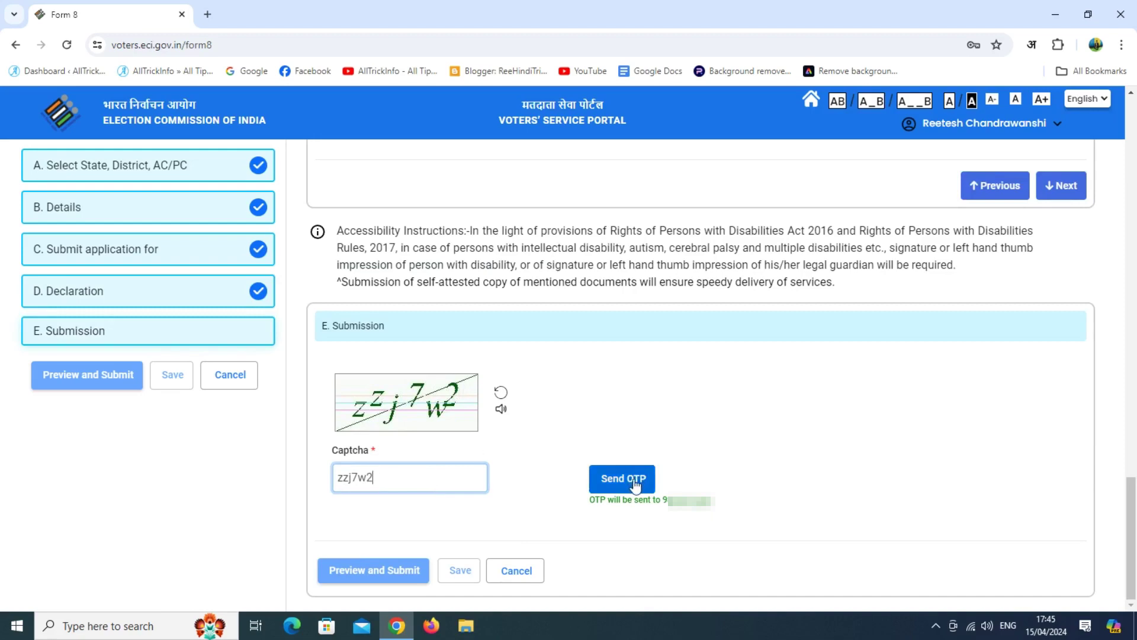
left_click(624, 485)
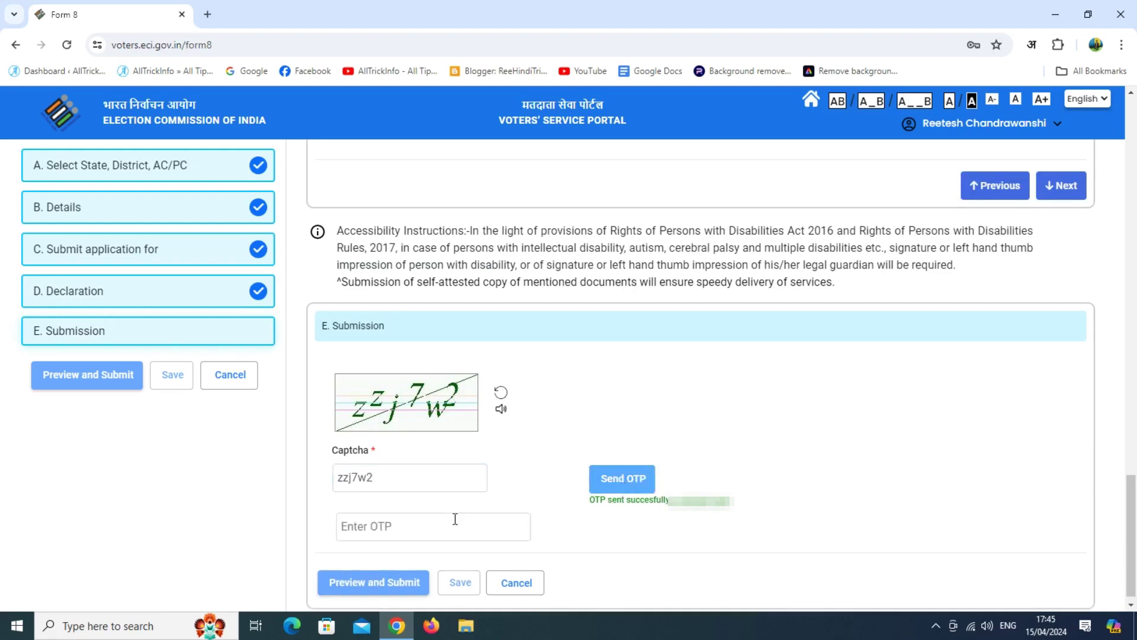
left_click(455, 519)
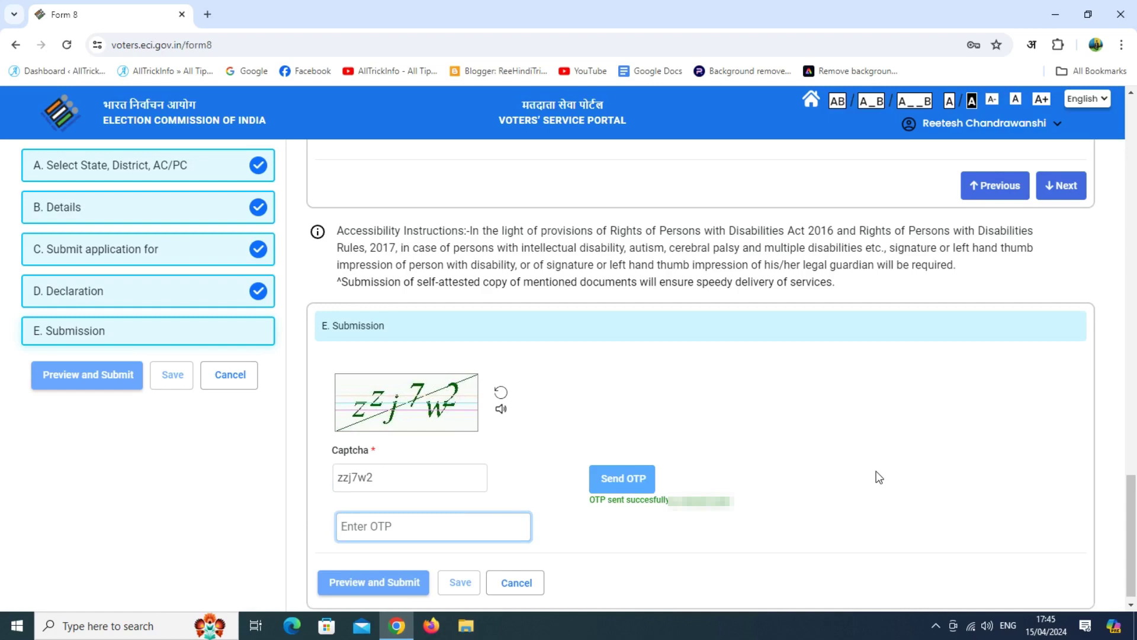
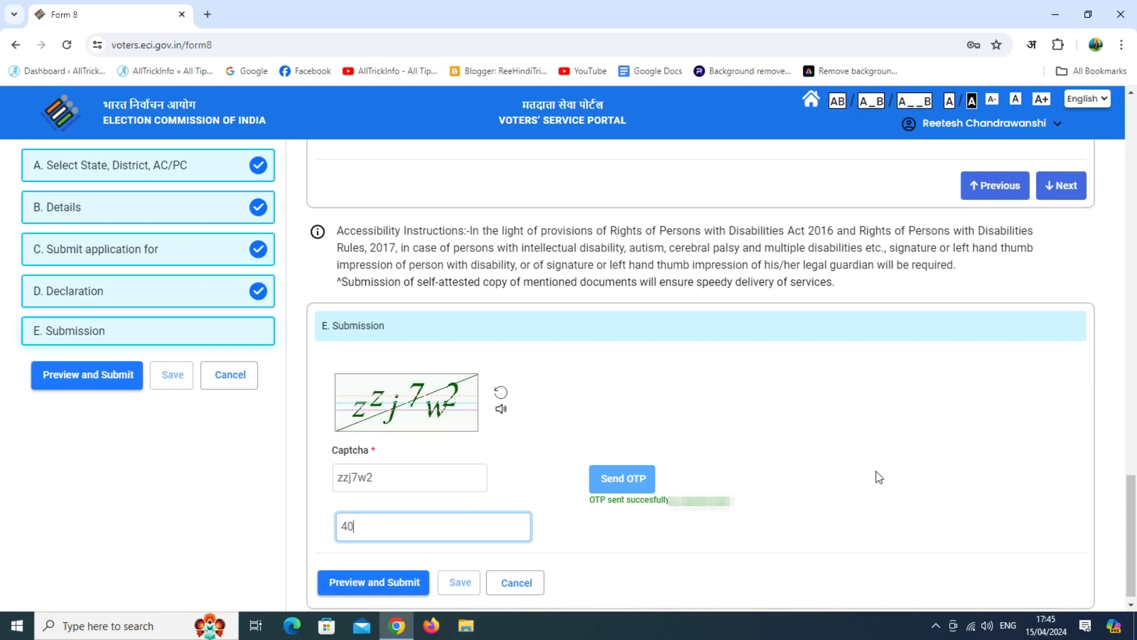
scroll(610, 543, "down", 1)
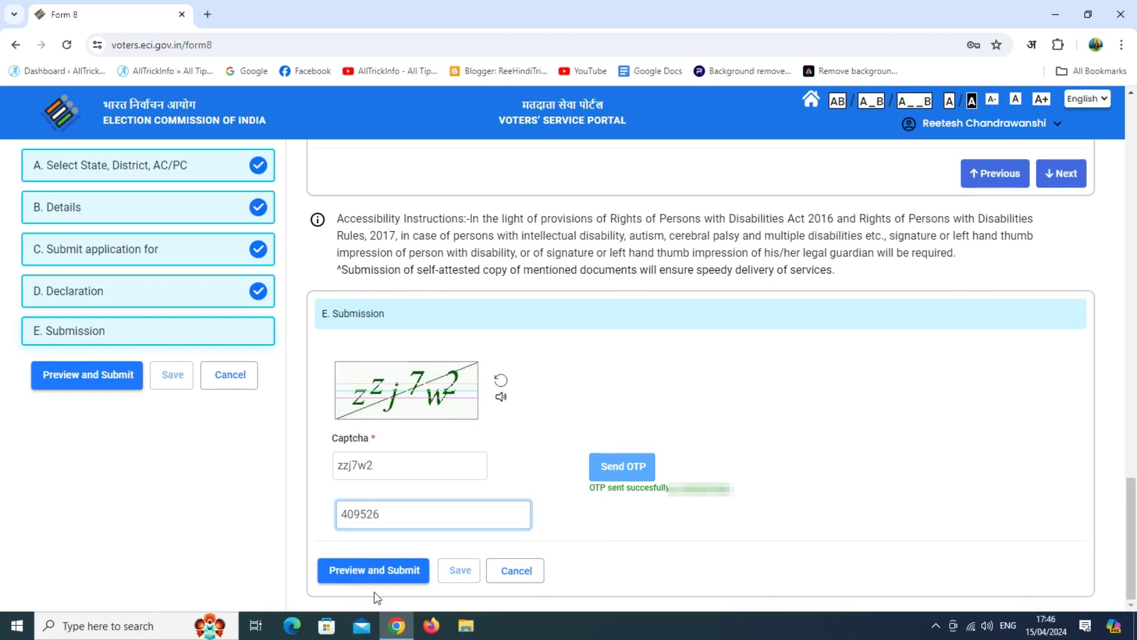
left_click(374, 571)
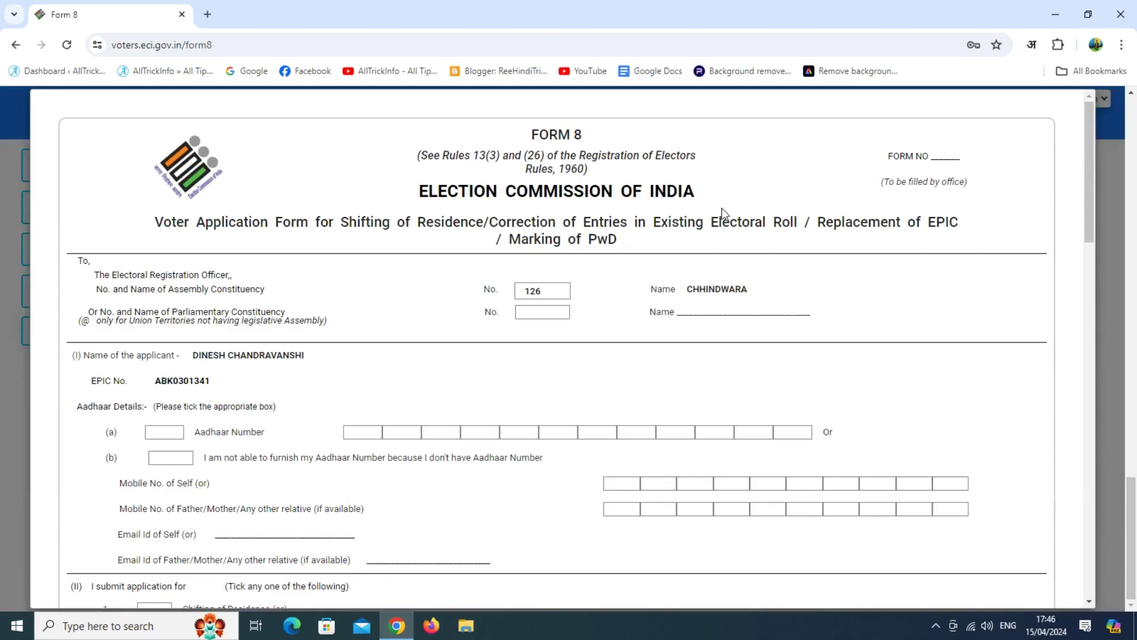
Review the Form 8 preview and submit it, confirming Yes in the Are You Sure? dialog.
scroll(756, 236, "down", 1)
scroll(755, 240, "down", 9)
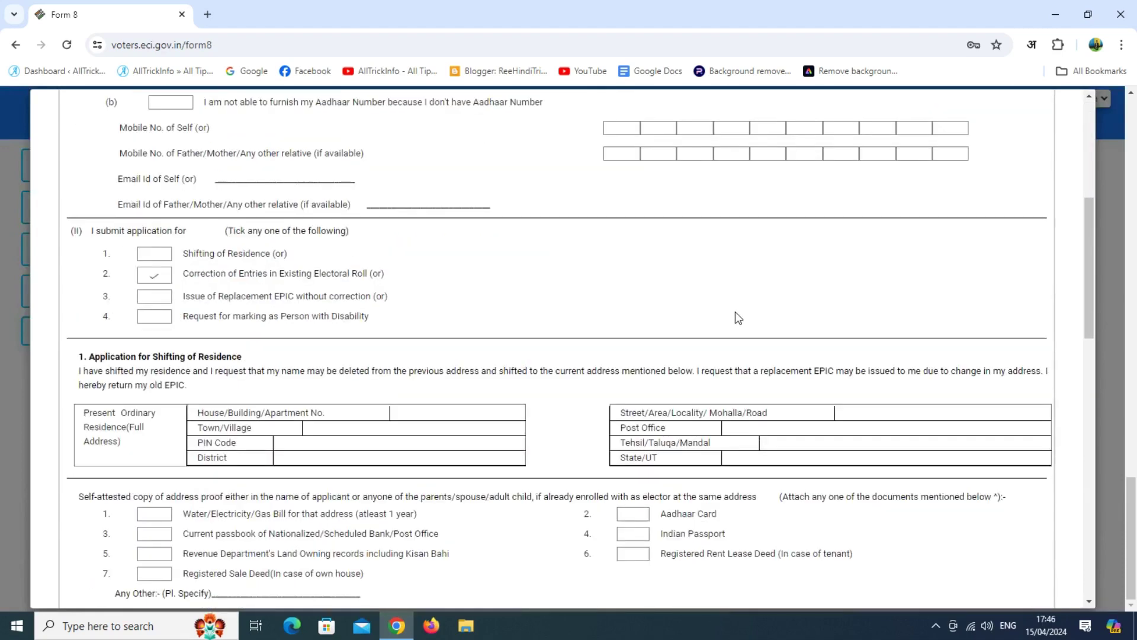
scroll(711, 418, "down", 8)
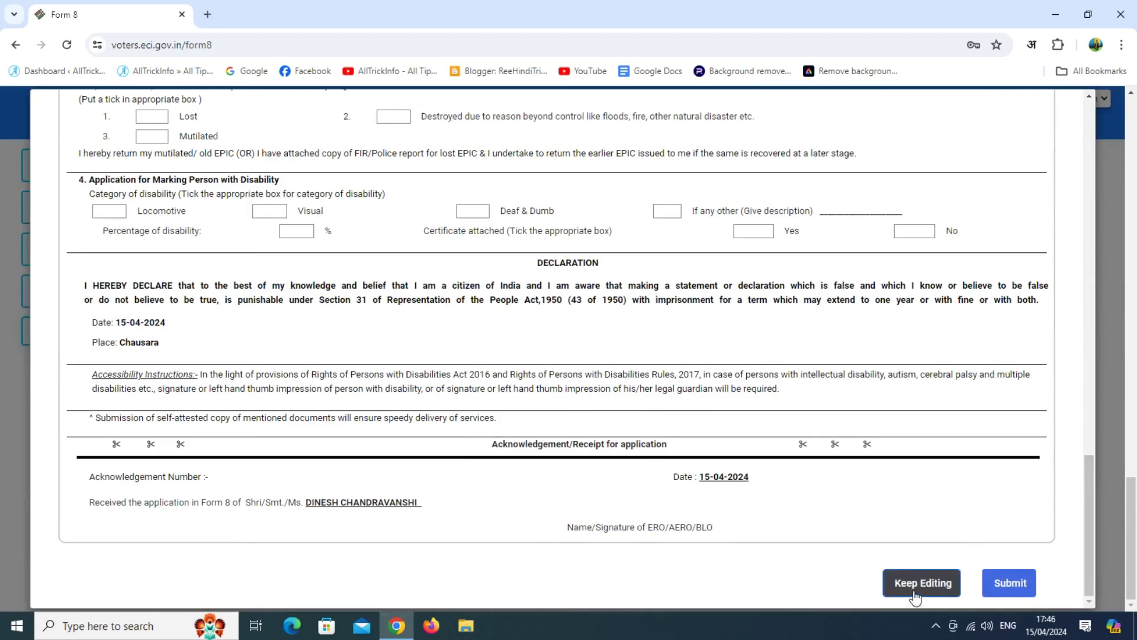
scroll(728, 512, "up", 1)
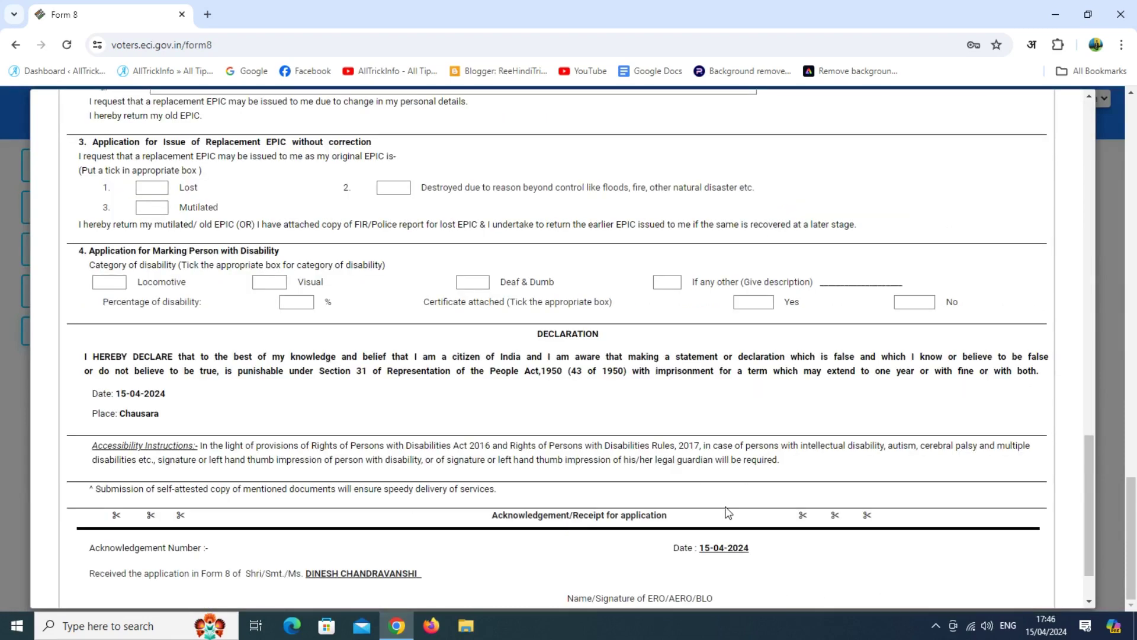
scroll(728, 511, "up", 1)
scroll(954, 468, "down", 2)
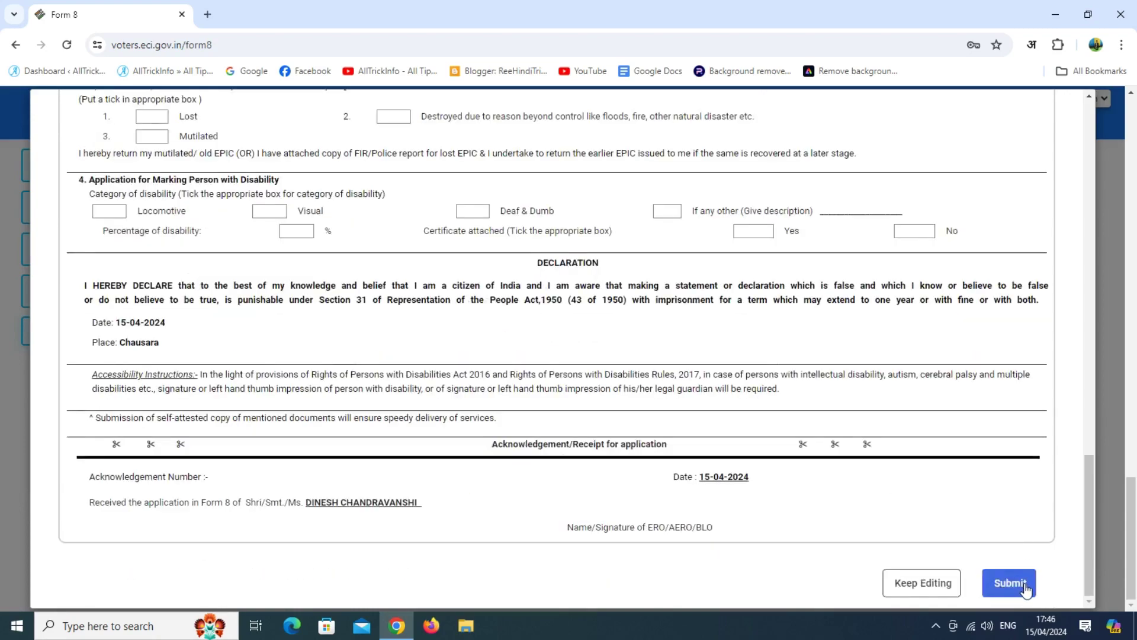
left_click(1027, 589)
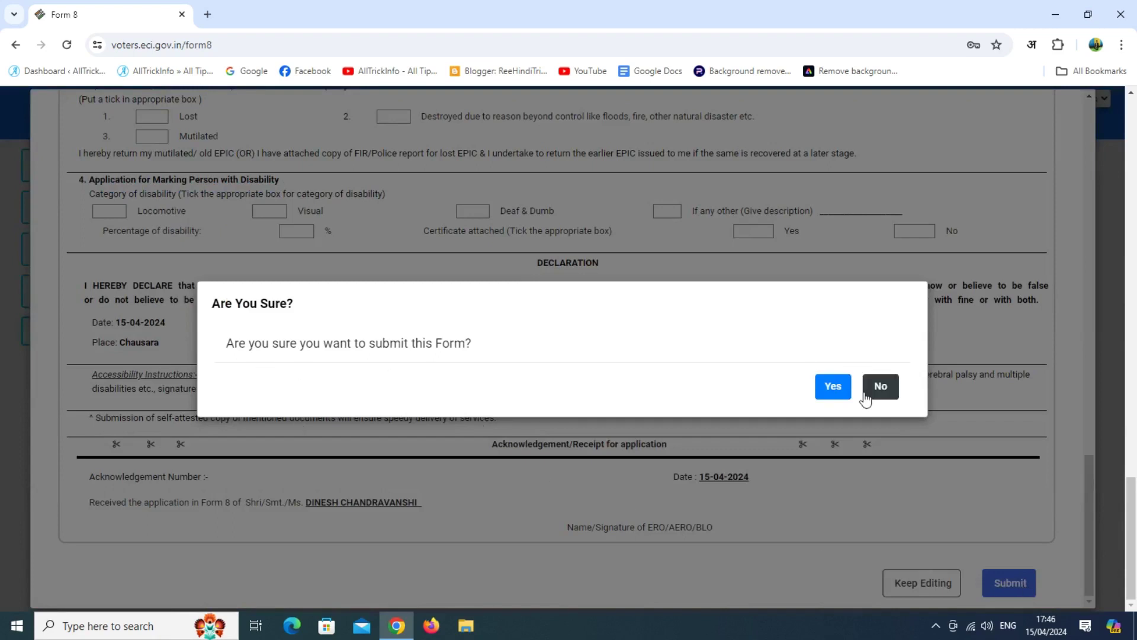
left_click(836, 395)
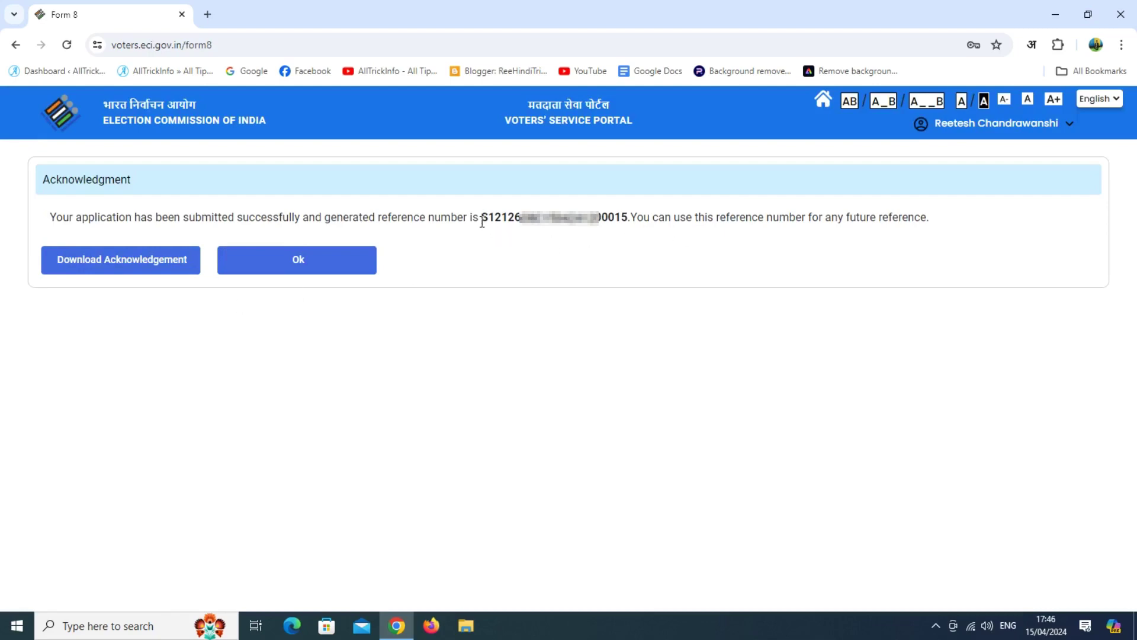
Note the generated reference number on the Acknowledgment page, then return to the home page.
left_click_drag(482, 222, 630, 239)
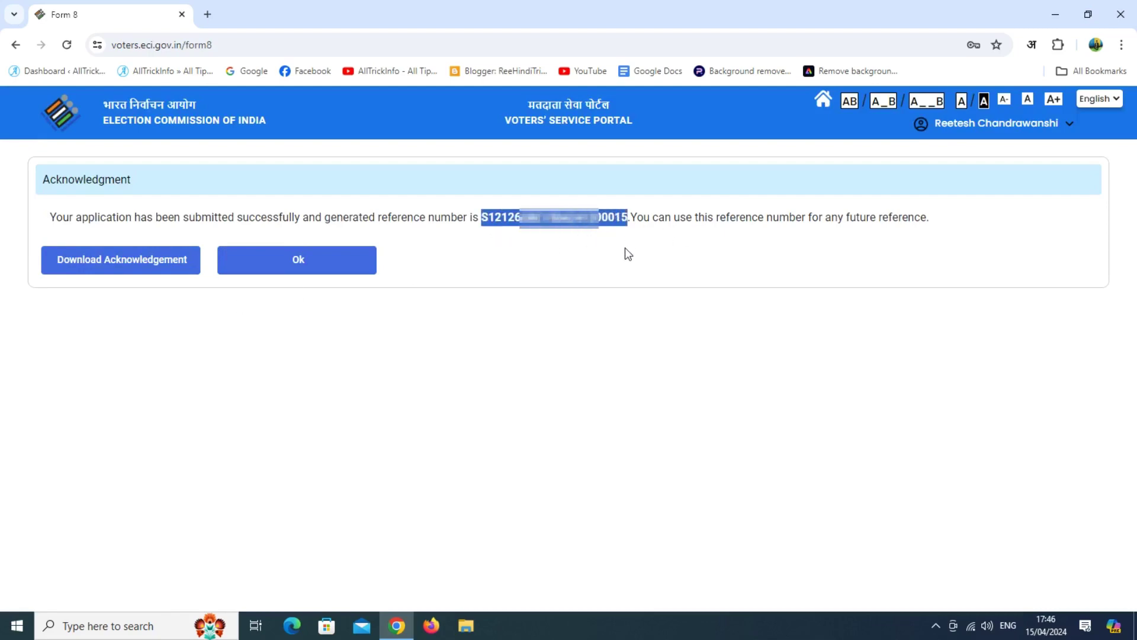
left_click(675, 264)
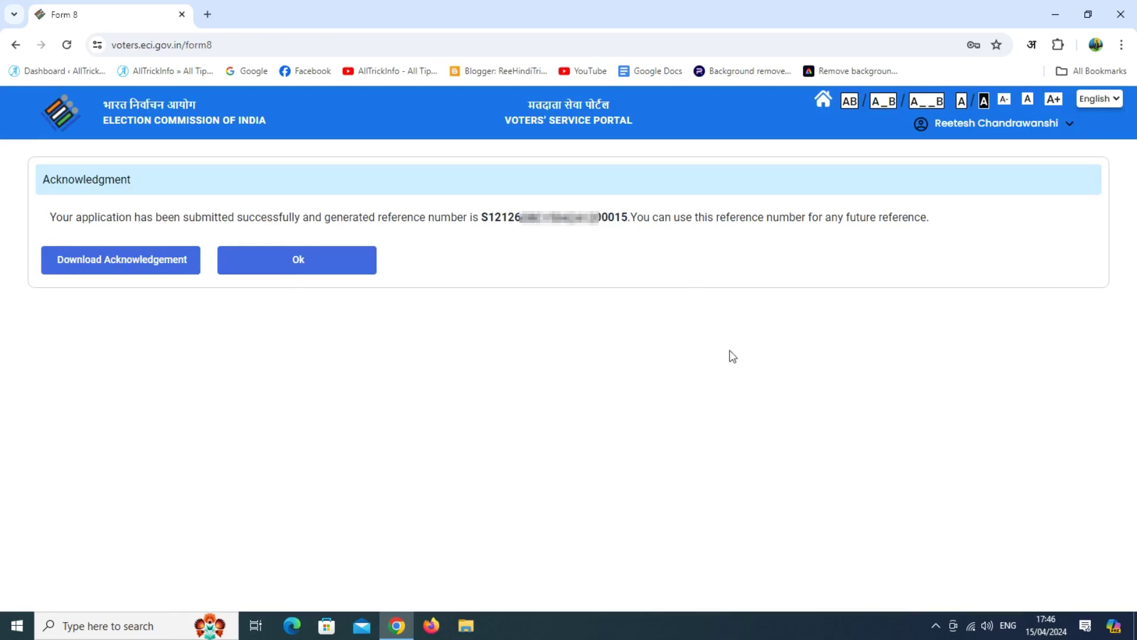
left_click(293, 270)
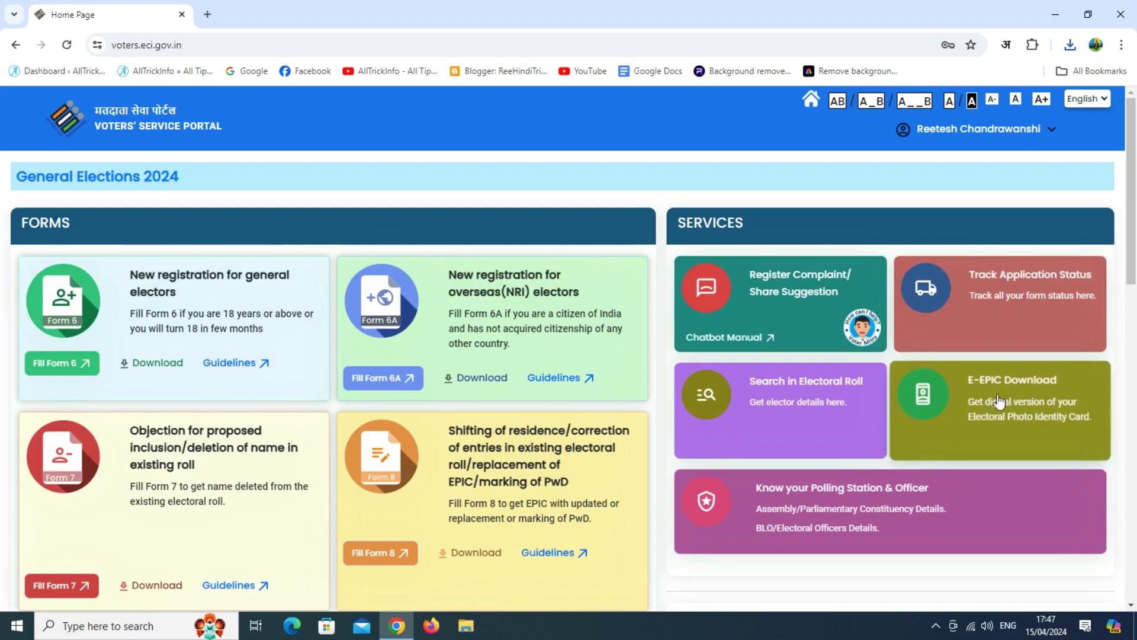
In E-EPIC Download, search for the elector's EPIC number with Madhya Pradesh as the state.
left_click(1031, 403)
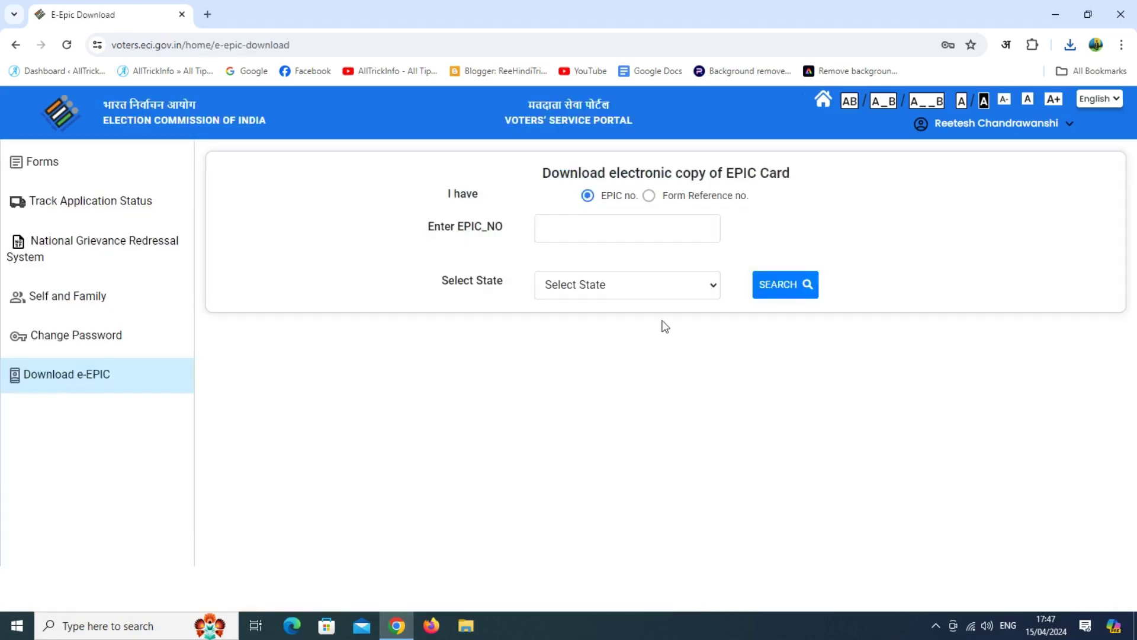
left_click(585, 224)
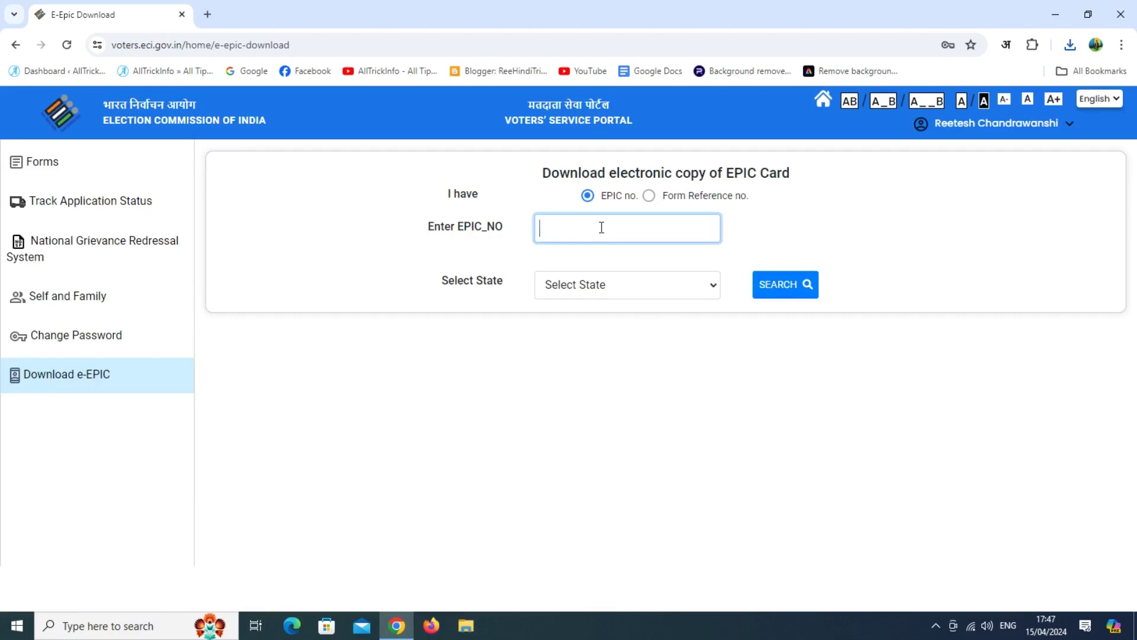
type("AB")
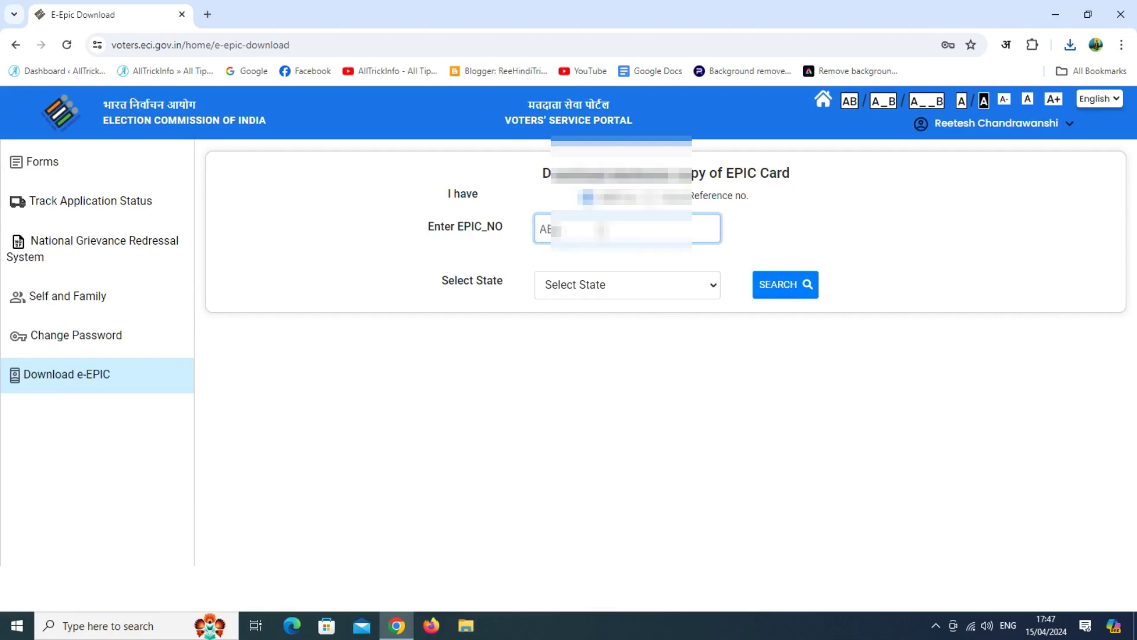
type("1234")
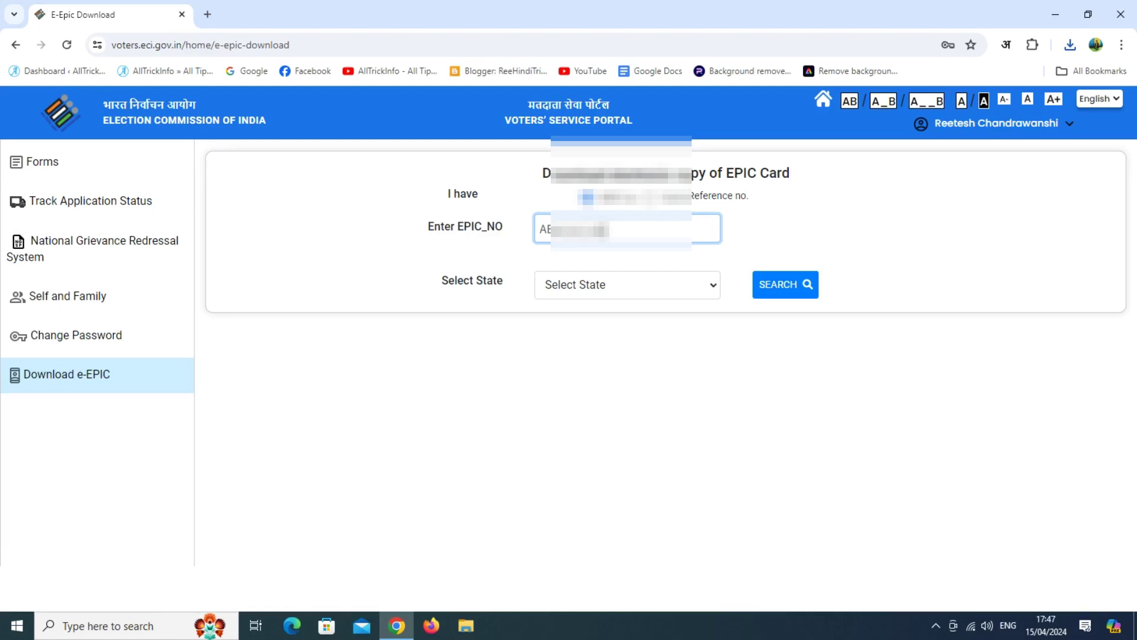
left_click(575, 294)
key("m")
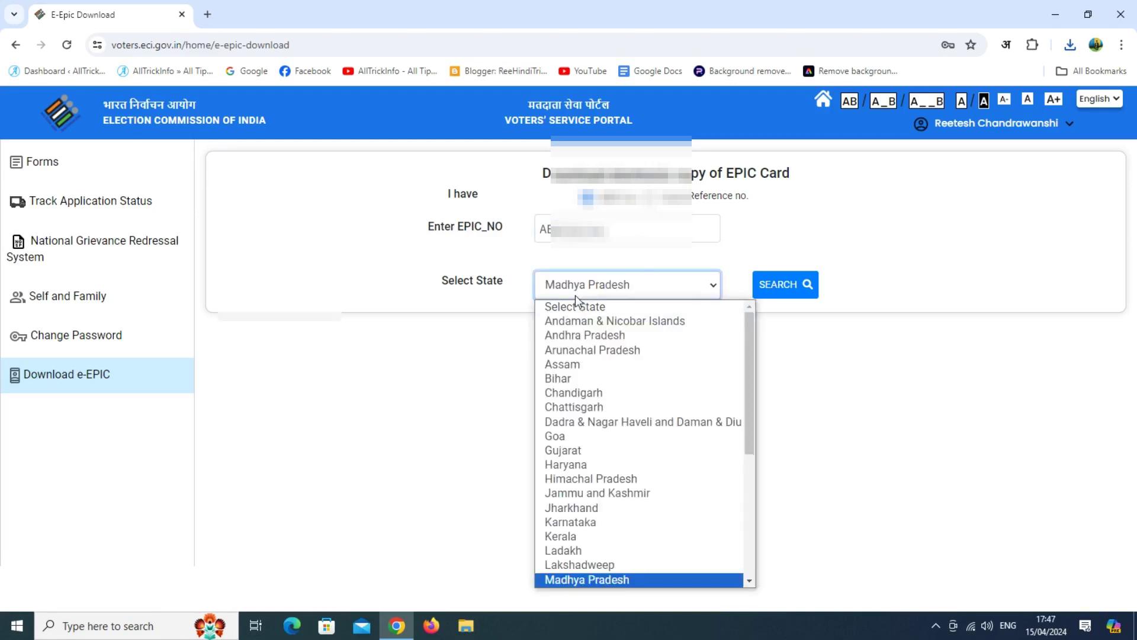
left_click(574, 295)
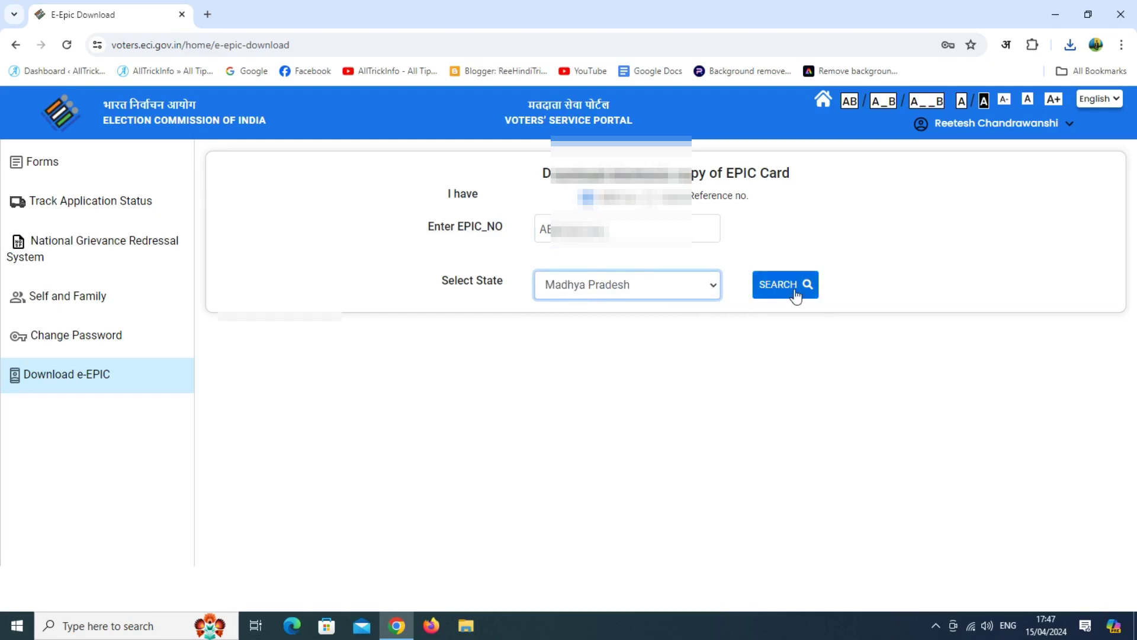
left_click(792, 292)
scroll(491, 379, "down", 1)
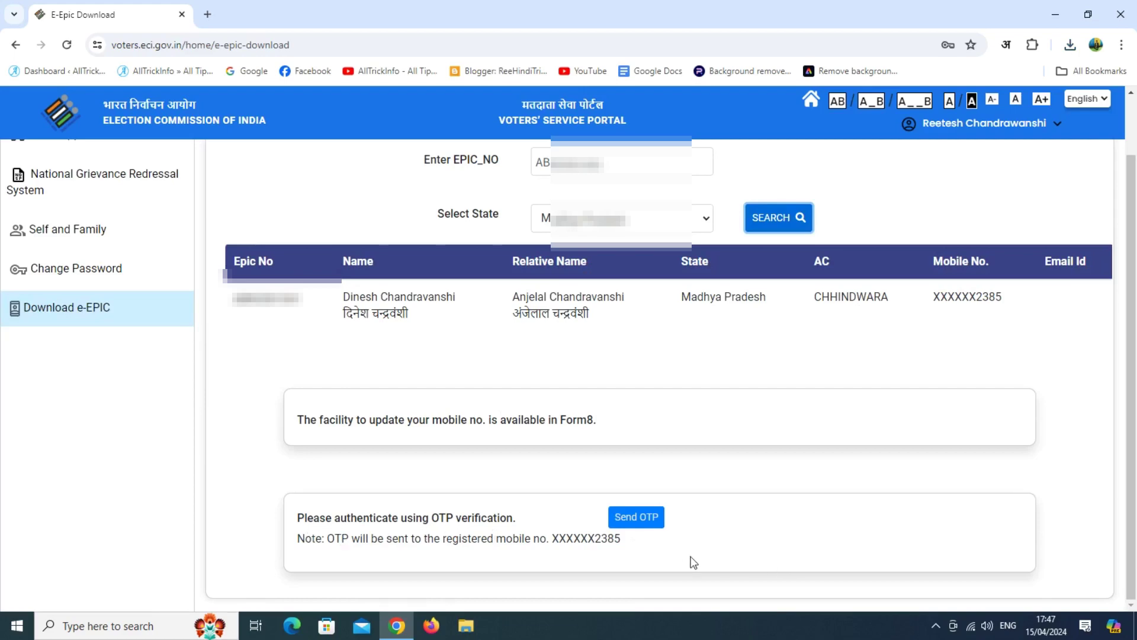
Verify the one-time code sent to the registered mobile, then download the 912 KB e-EPIC PDF.
left_click(648, 521)
scroll(753, 510, "down", 1)
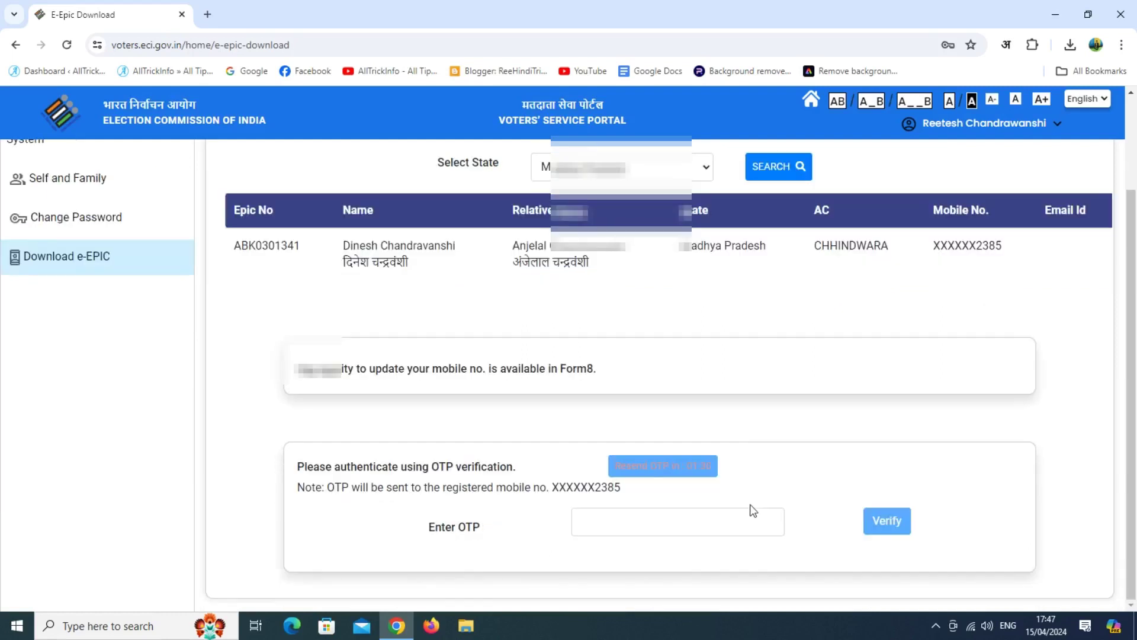
left_click(664, 530)
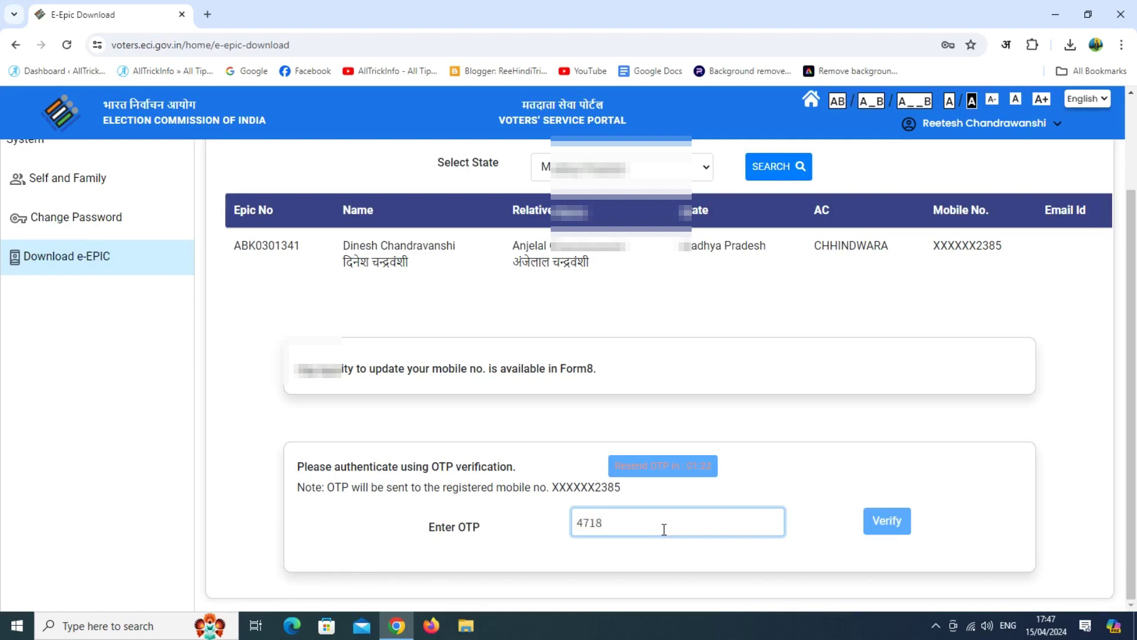
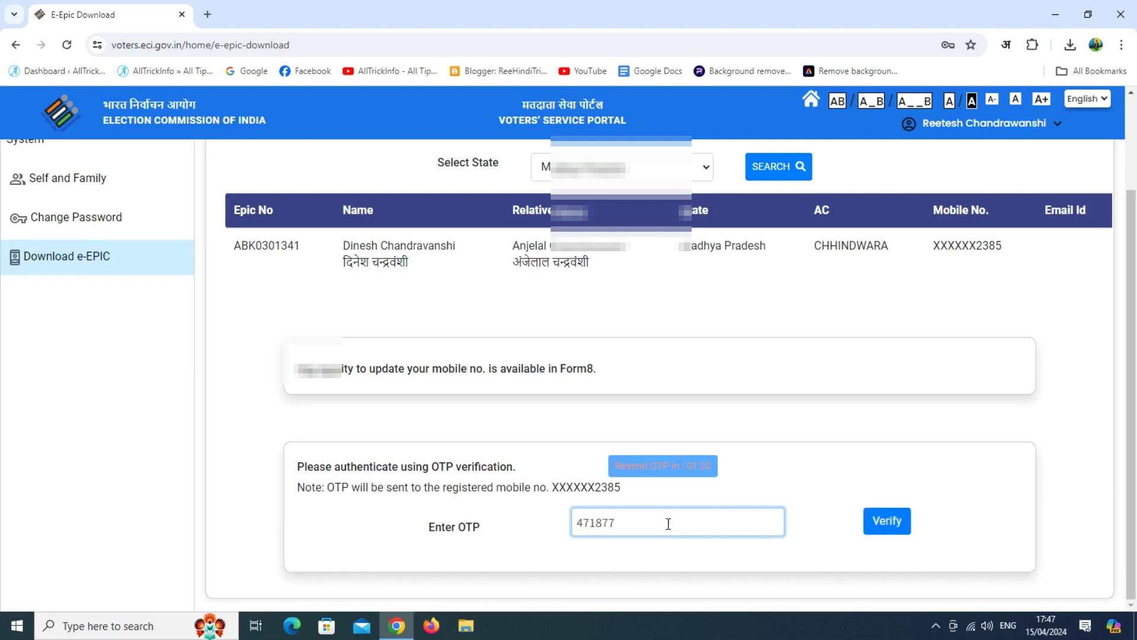
left_click(897, 525)
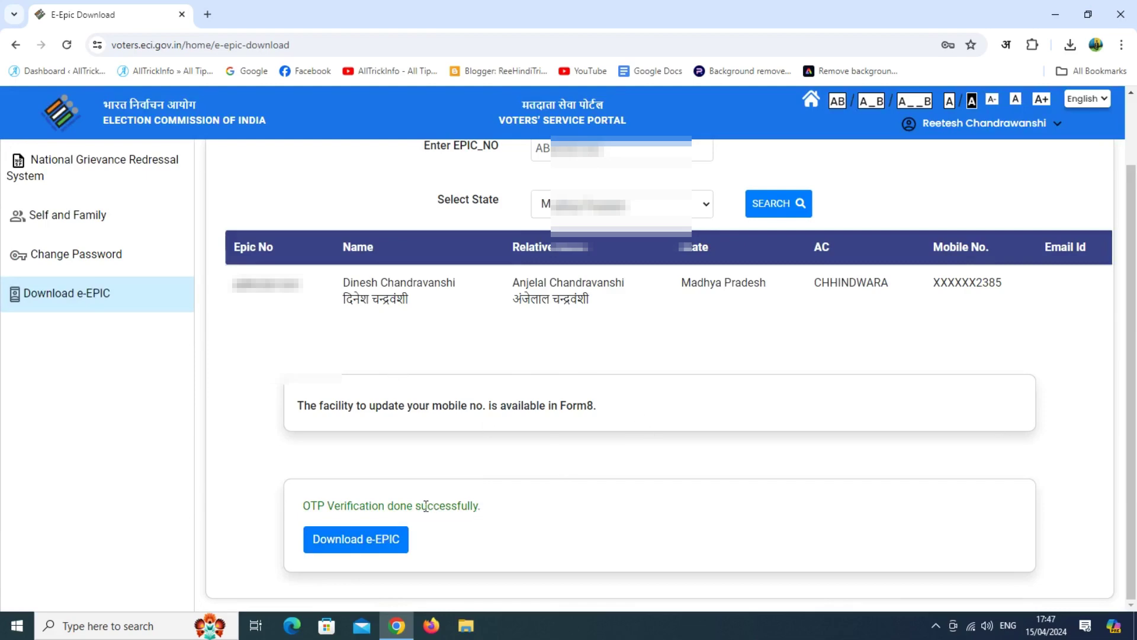
left_click(371, 544)
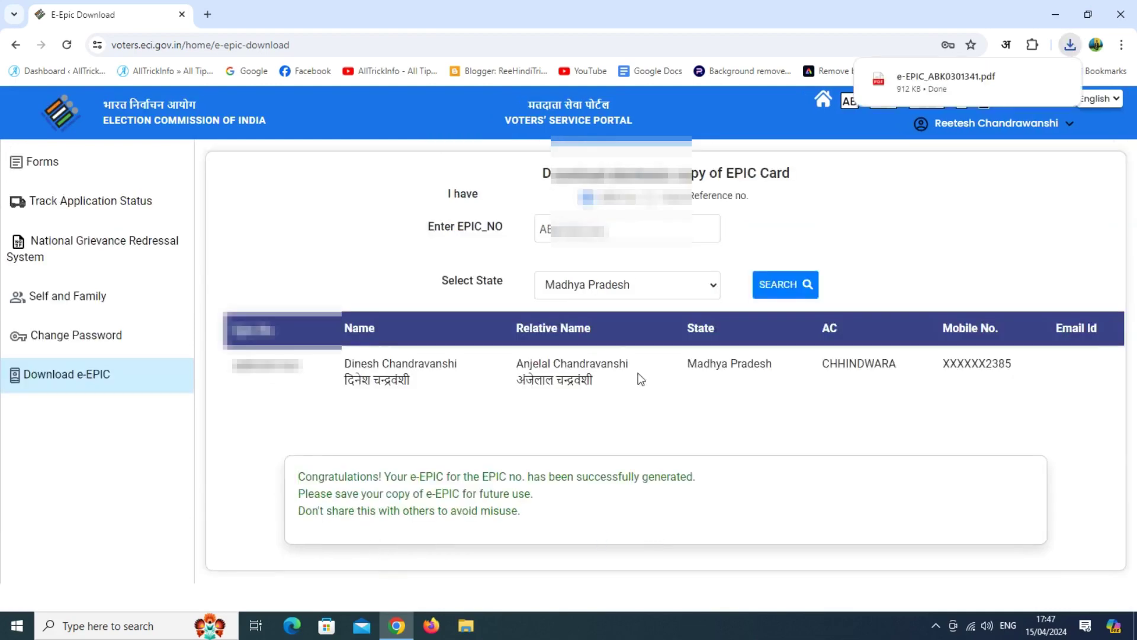
View the downloaded e-EPIC card PDF in its own tab, then return to the E-Epic Download tab.
left_click(970, 81)
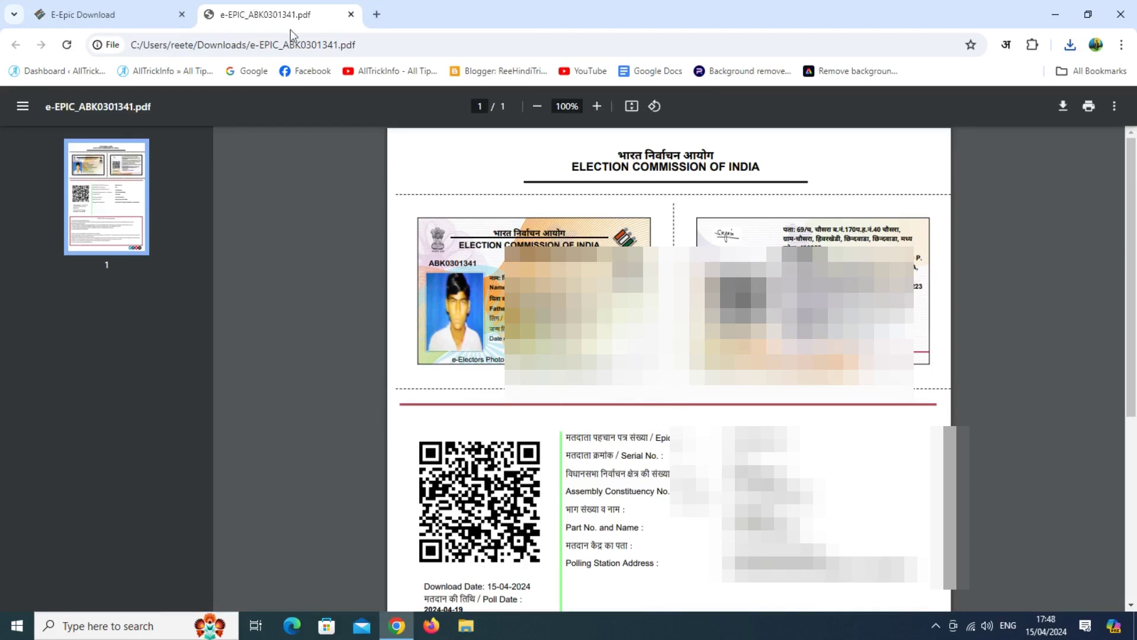
scroll(670, 367, "down", 3)
scroll(669, 367, "up", 3)
left_click(87, 17)
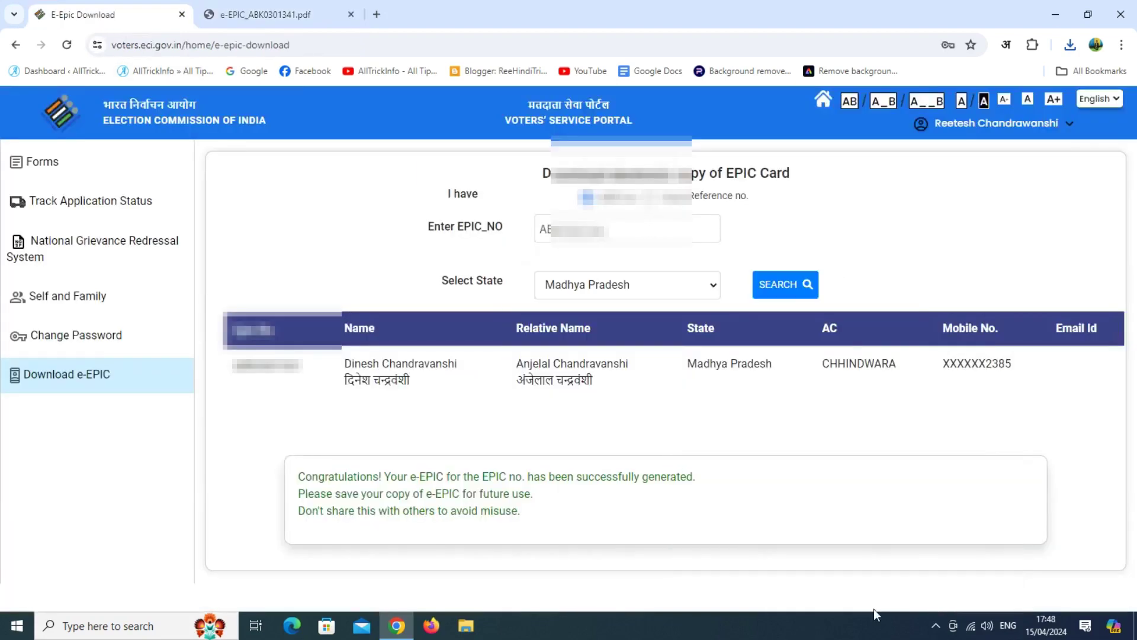
left_click(936, 628)
right_click(950, 596)
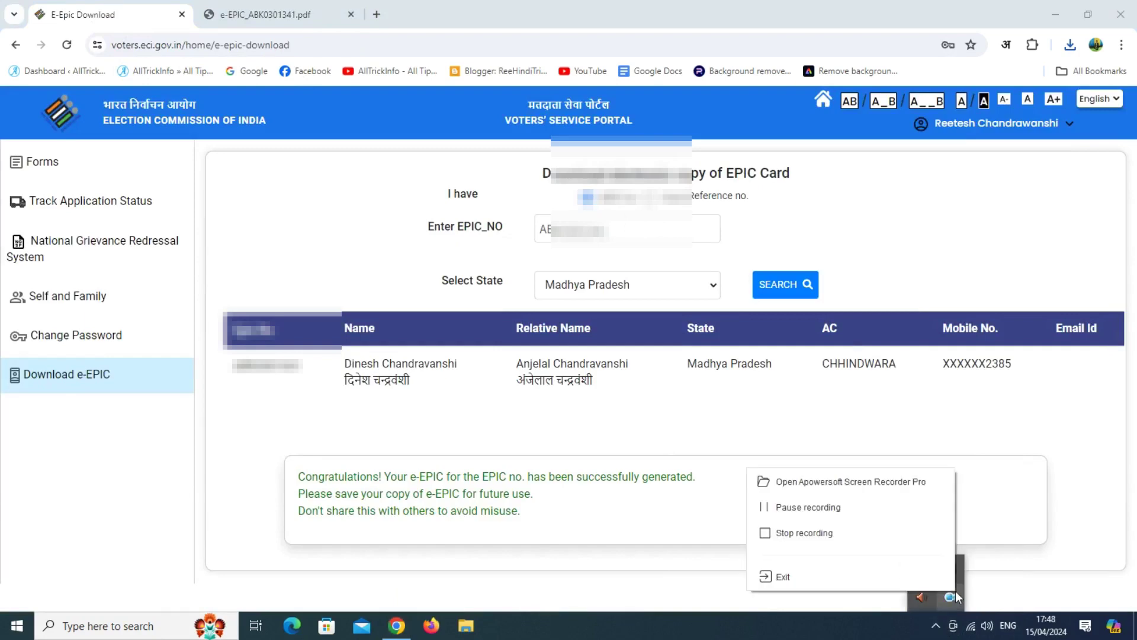
Run a Google search for 'voter portal' from the Google bookmark in Chrome.
left_click(806, 532)
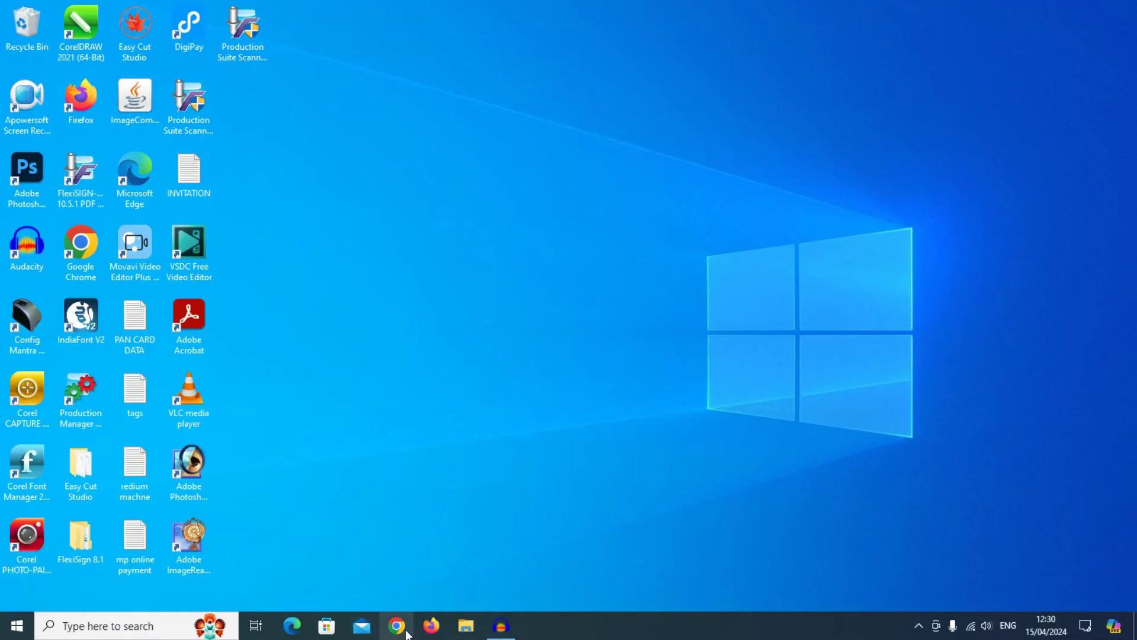
left_click(407, 631)
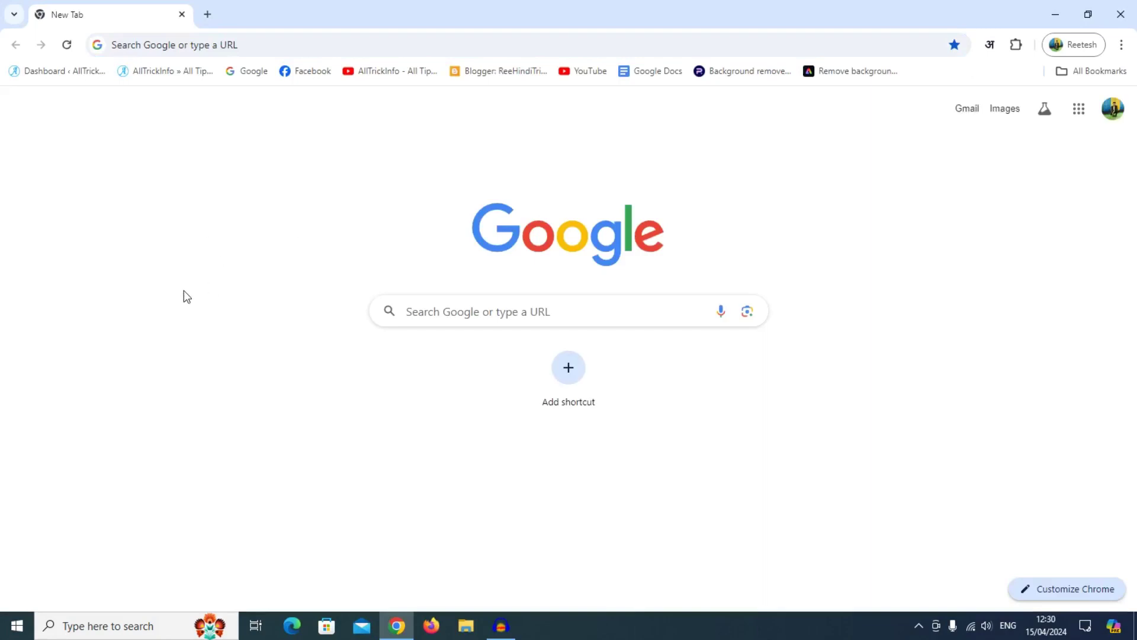
left_click(252, 72)
left_click(437, 294)
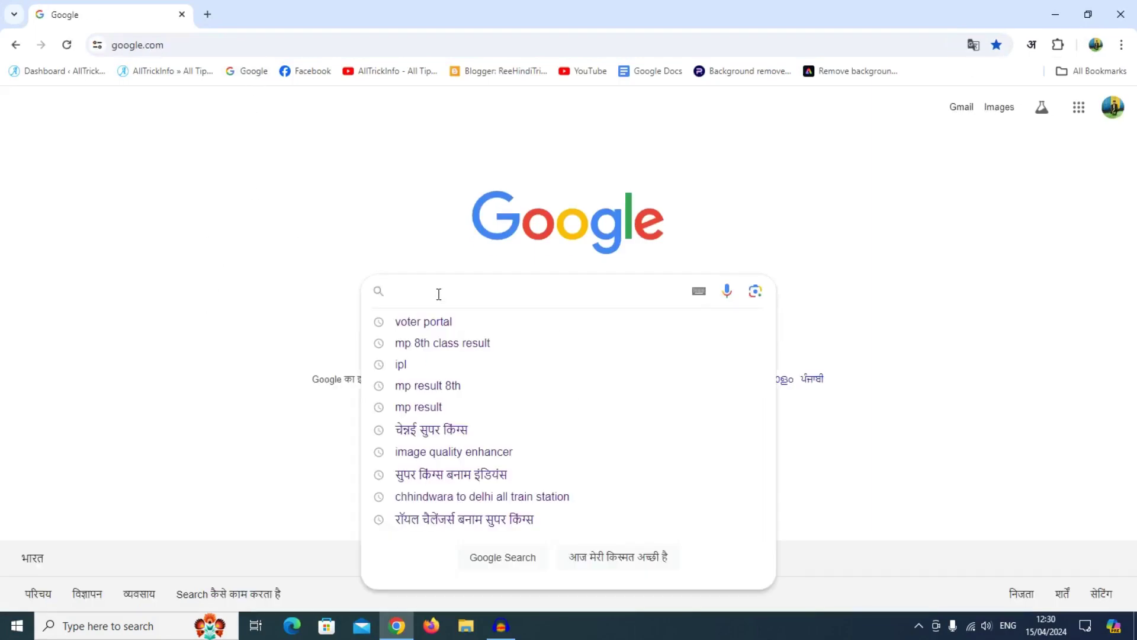
key("Down")
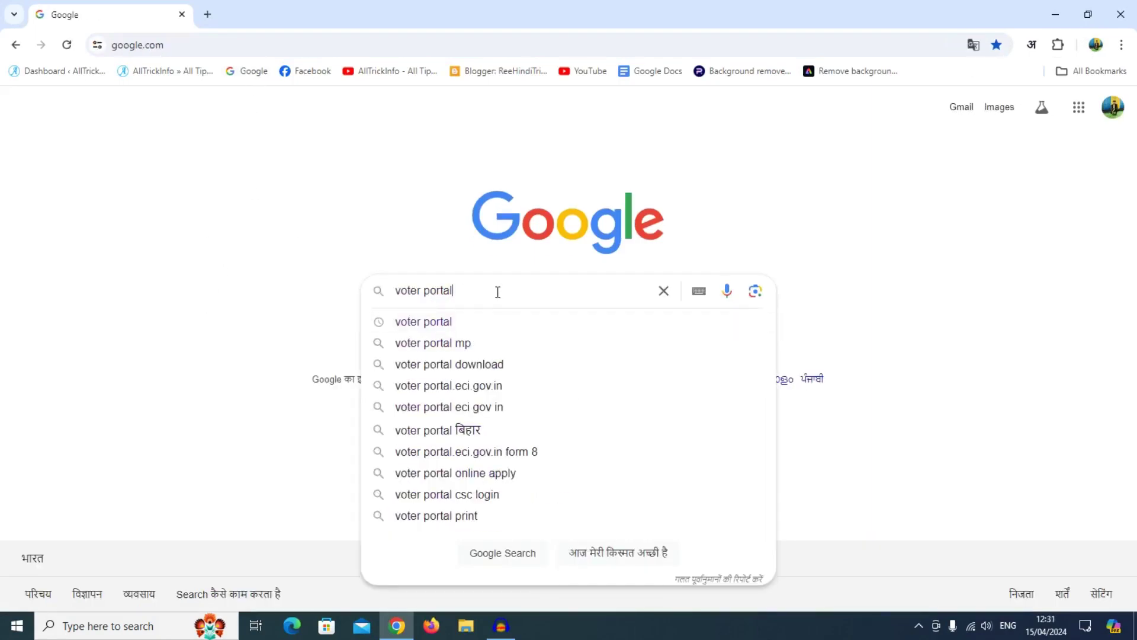
key("Return")
Open the 'Voters Service Portal - Election Commission of India' search result.
scroll(581, 225, "down", 2)
scroll(376, 300, "up", 1)
scroll(173, 342, "down", 1)
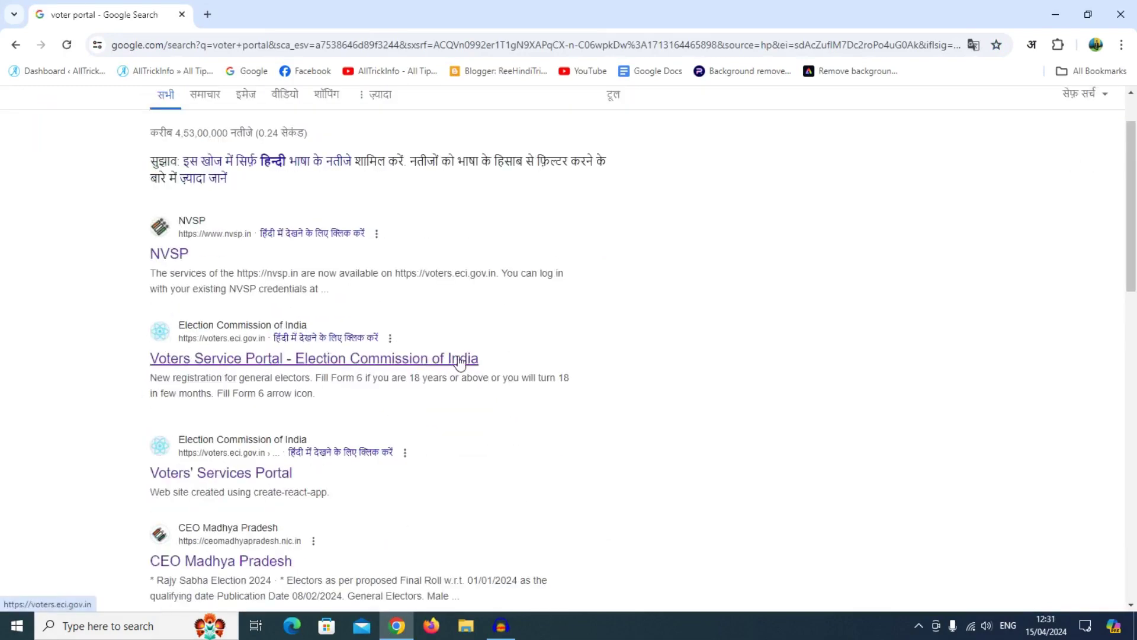
left_click(239, 359)
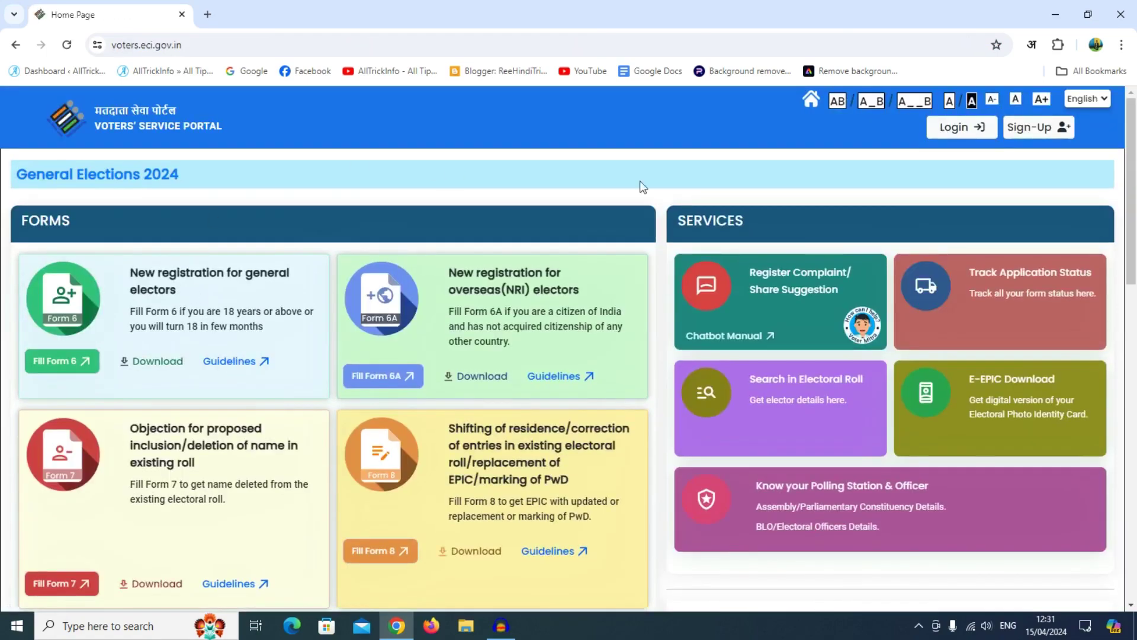